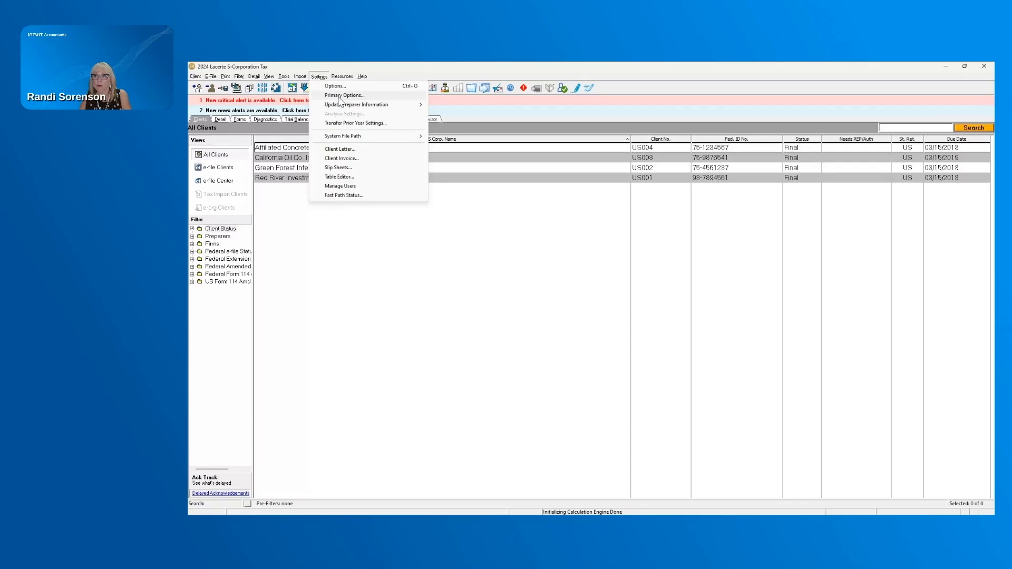
# - Open the S-Corporation primary options and remove the Proforma right from Default Rights in the trustee rights
pyautogui.click(342, 95)
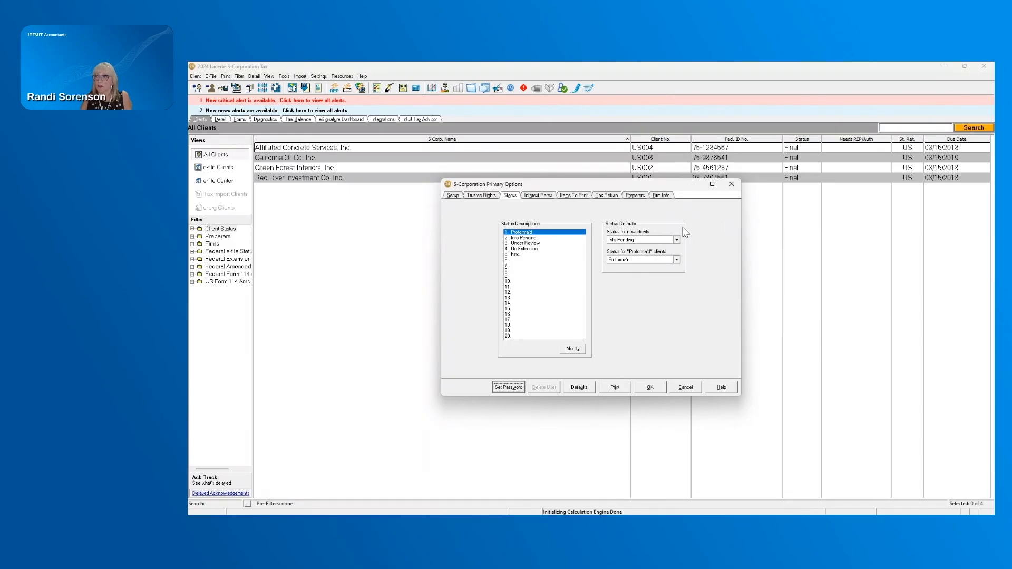
pyautogui.click(712, 185)
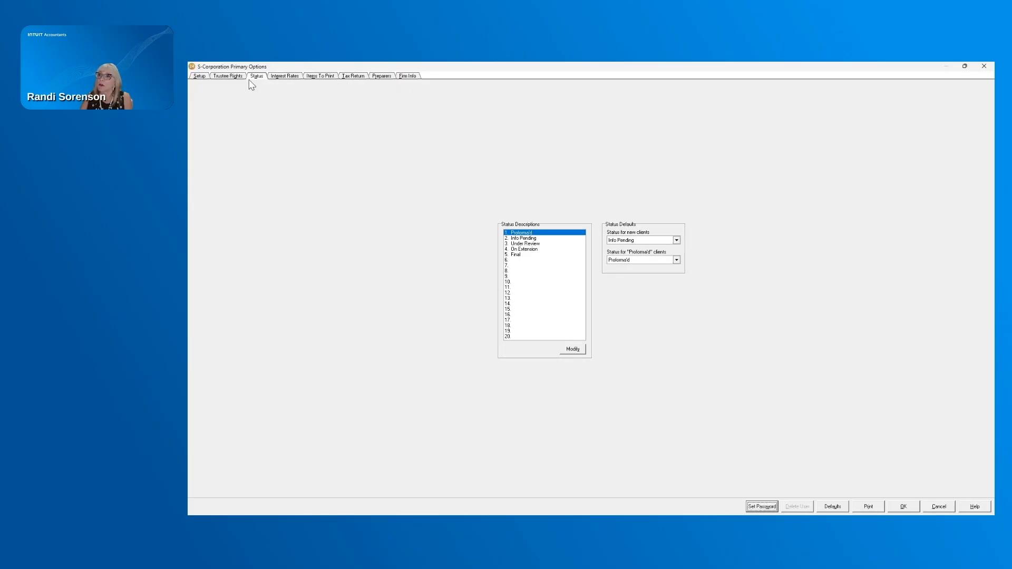
pyautogui.click(232, 77)
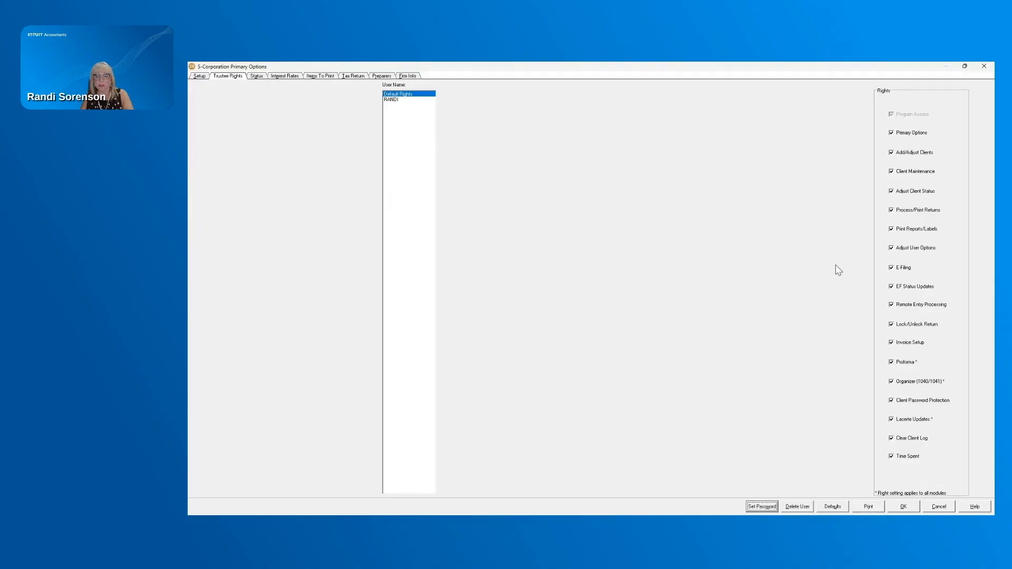
pyautogui.click(397, 100)
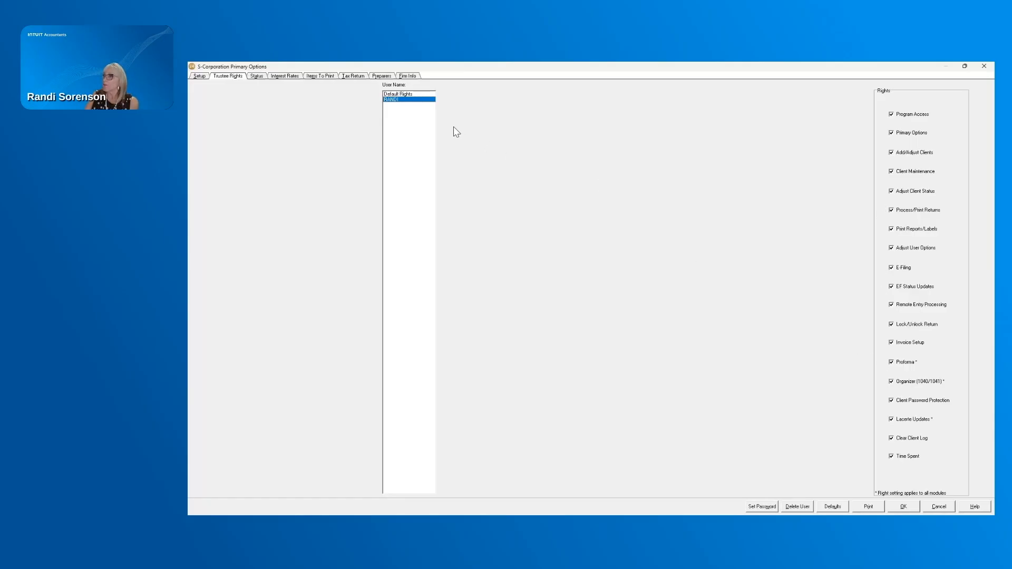
pyautogui.click(409, 95)
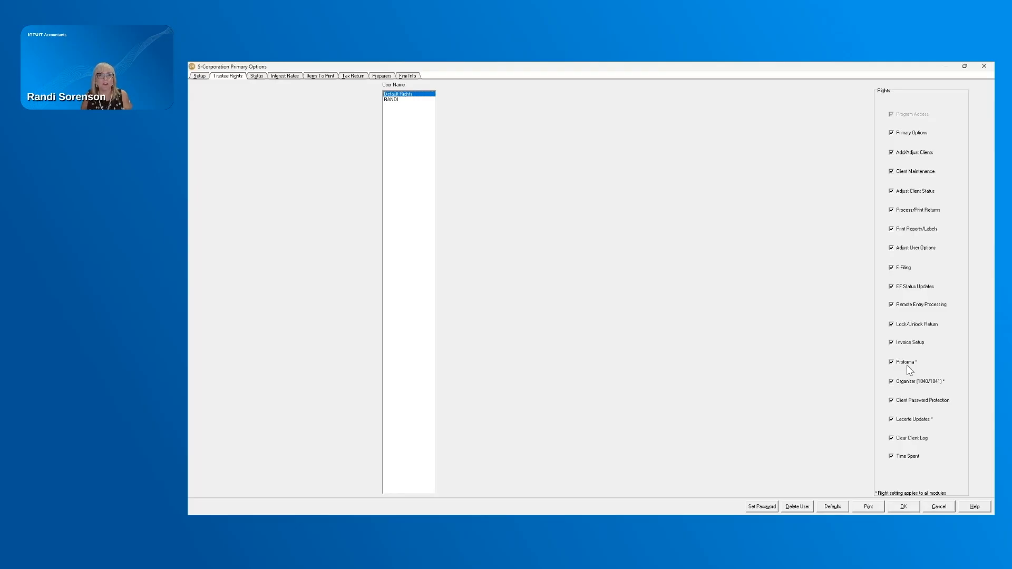
pyautogui.click(892, 363)
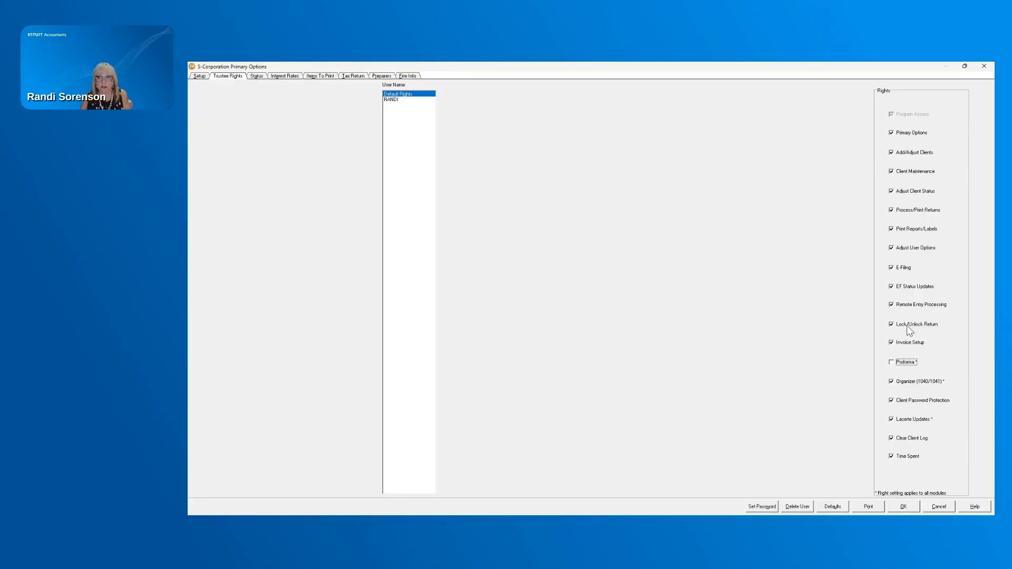
# - Set Lacerte Update Notification to Enabled in the setup program options and check the Subclient Addition choices
pyautogui.click(205, 78)
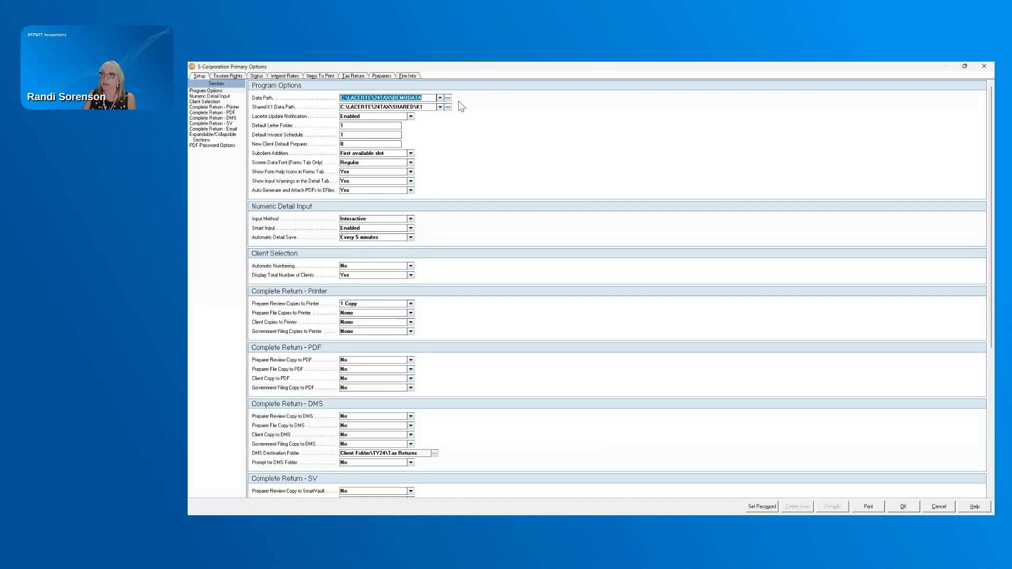
pyautogui.click(412, 117)
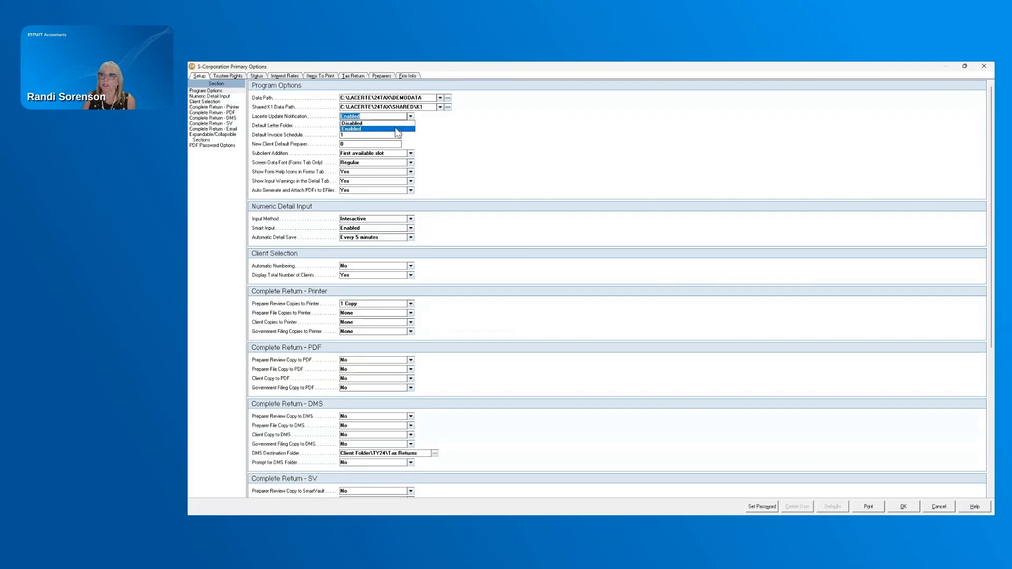
pyautogui.click(398, 129)
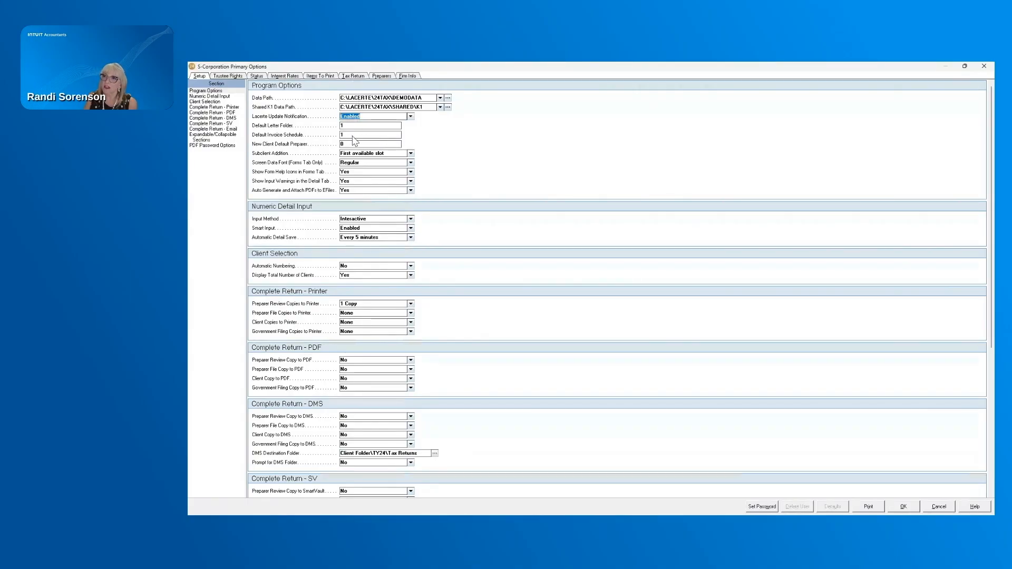
pyautogui.click(414, 154)
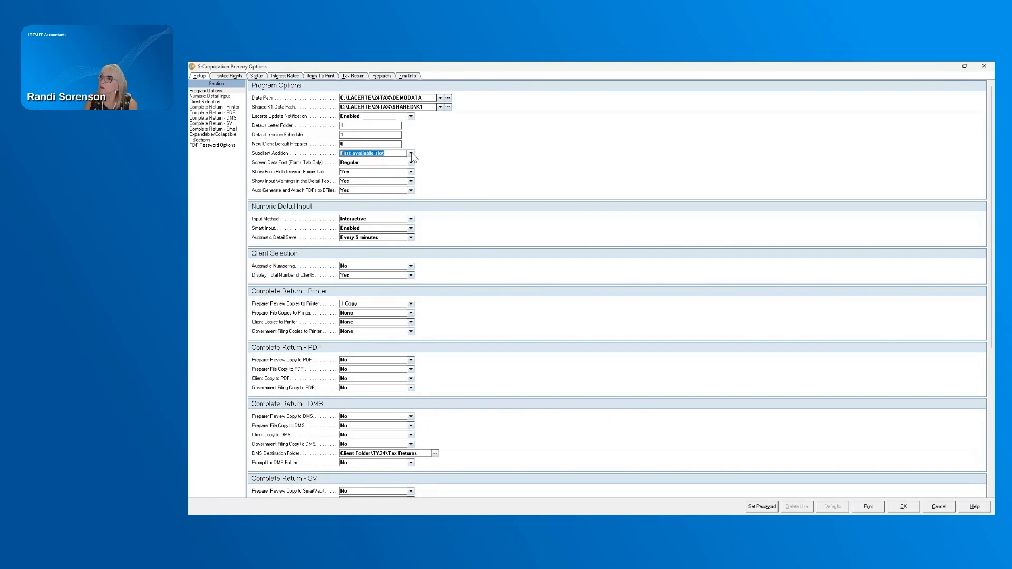
pyautogui.click(412, 154)
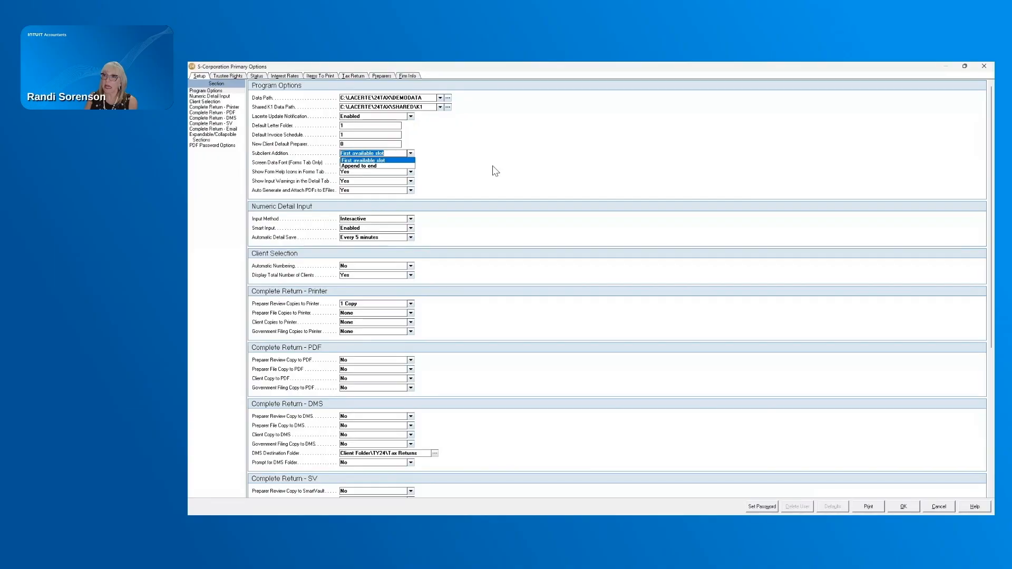
pyautogui.press('Tab')
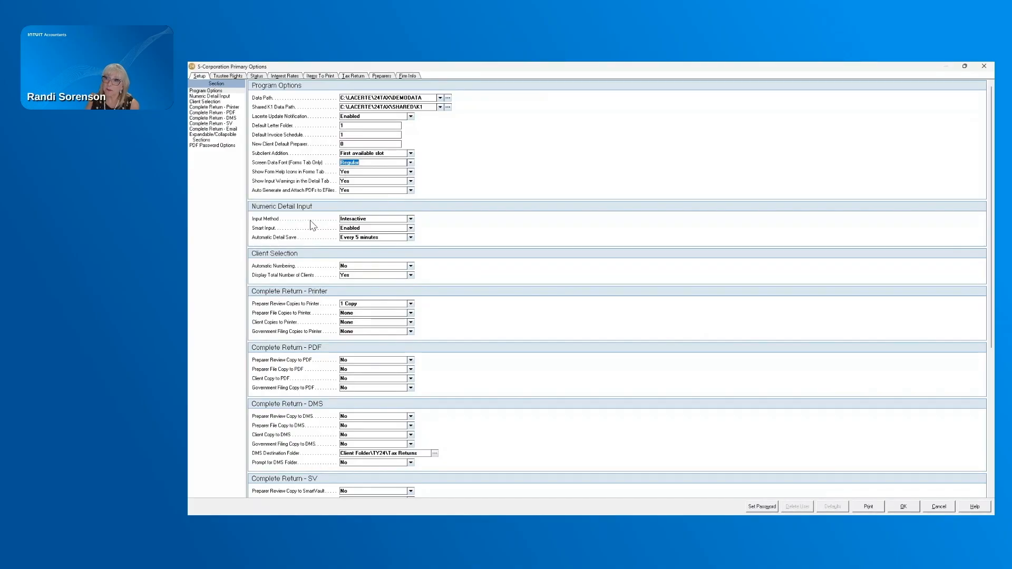
# - Set the numeric detail Input Method to Batch and check the available Automatic Detail Save intervals
pyautogui.click(411, 219)
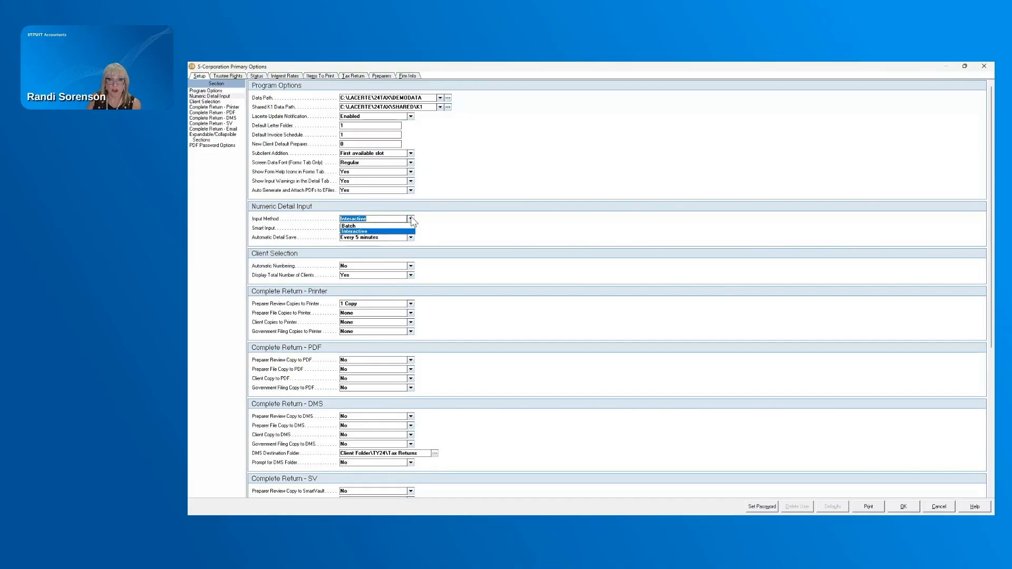
pyautogui.click(352, 226)
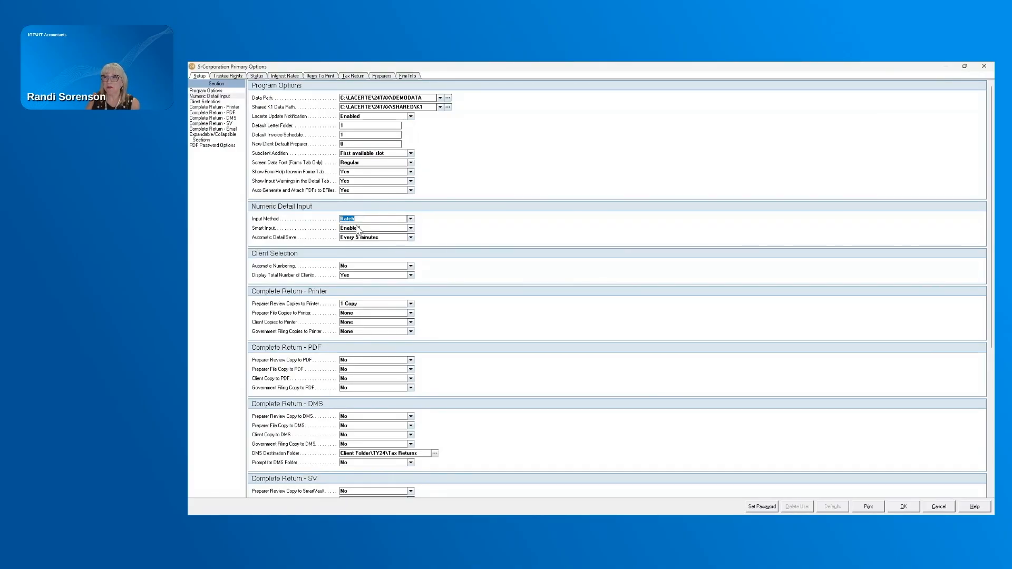
pyautogui.click(411, 237)
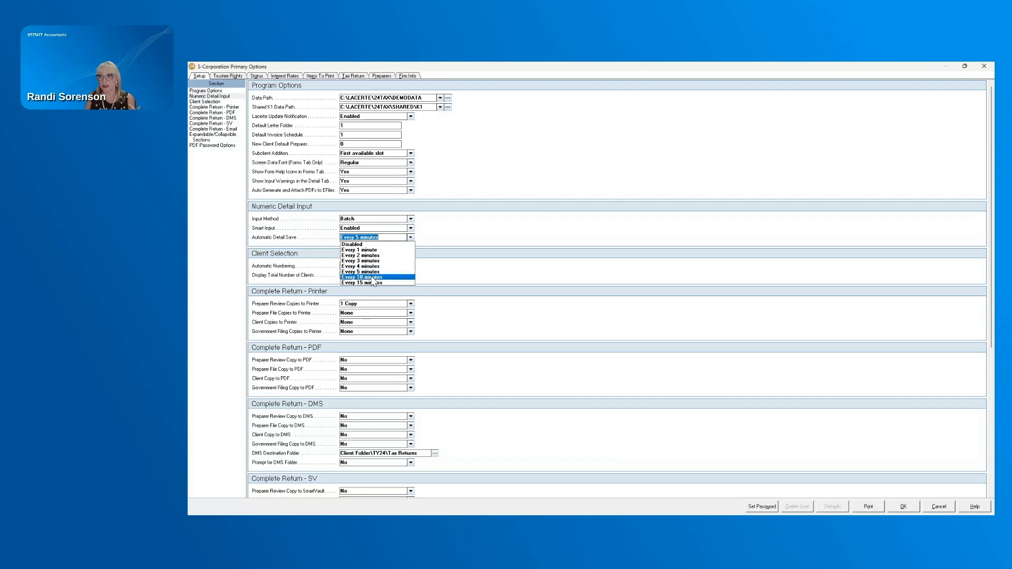
pyautogui.click(456, 241)
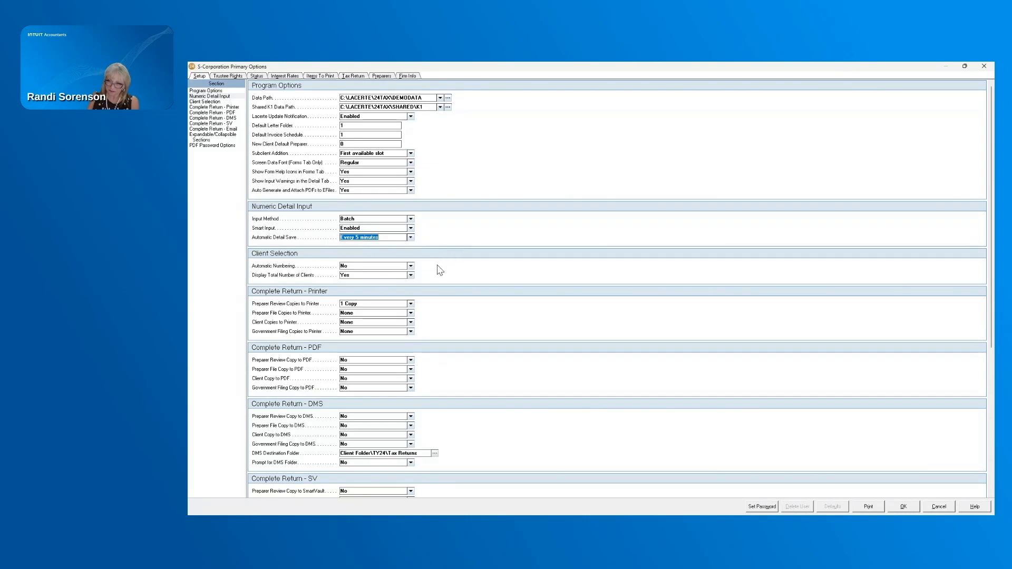
# - Check the Automatic Numbering choices and review the remaining setup sections through PDF Password Options
pyautogui.click(410, 266)
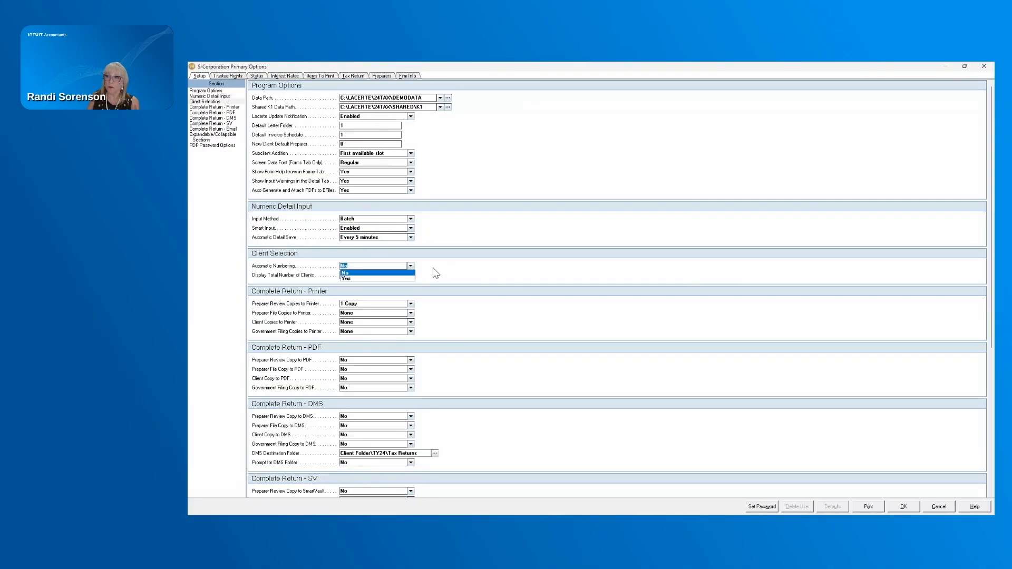
pyautogui.press('Tab')
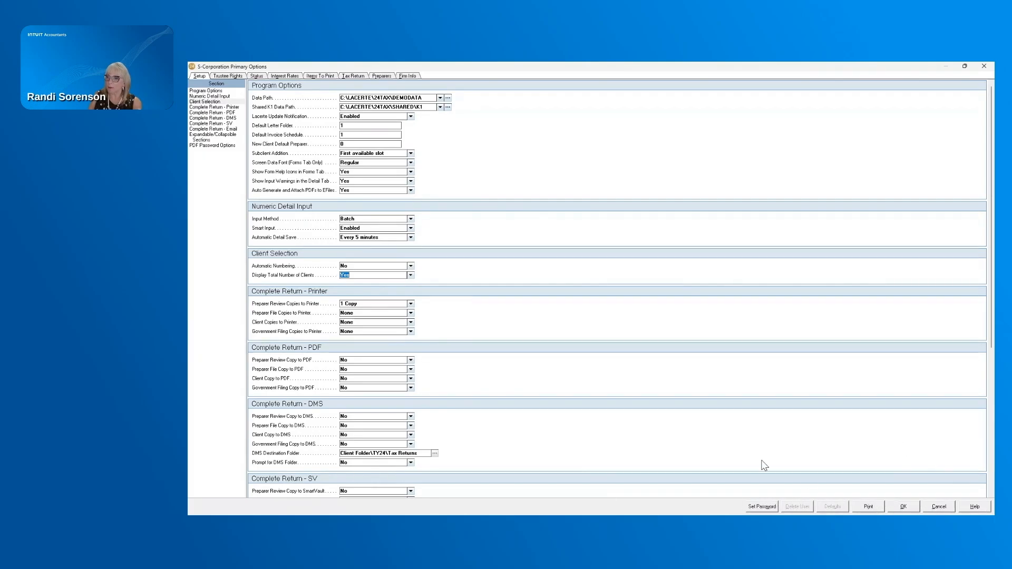
pyautogui.scroll(-6, 363, 451)
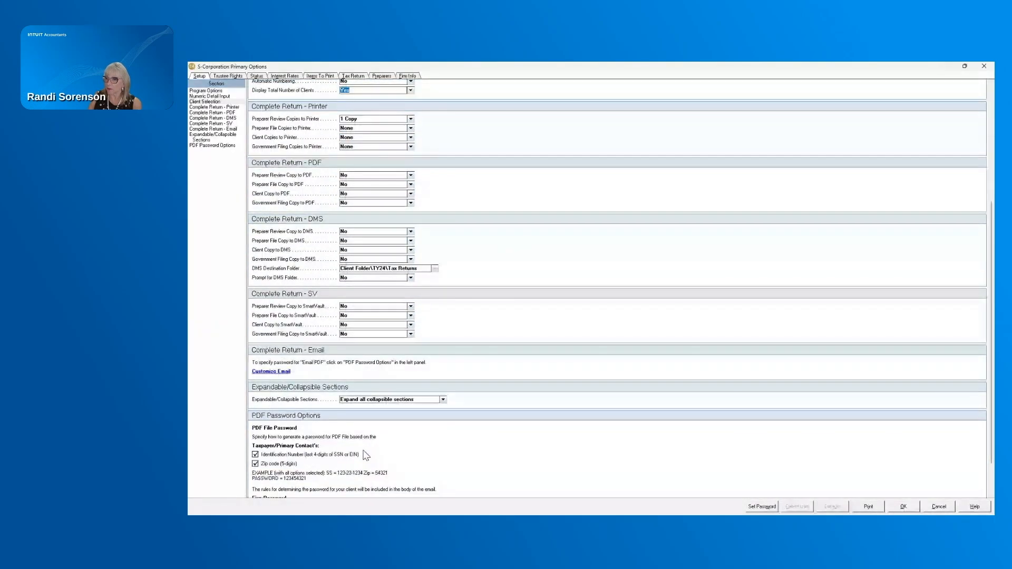
pyautogui.scroll(-2, 366, 454)
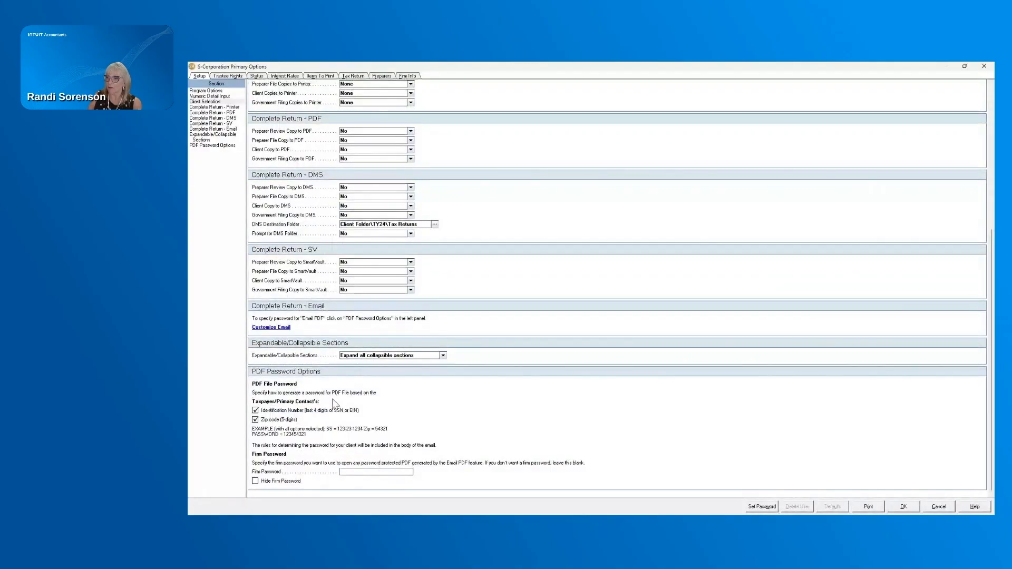
# - Review the client status descriptions, the interest rate tables and the print items for the Preparer Review copy
pyautogui.click(257, 77)
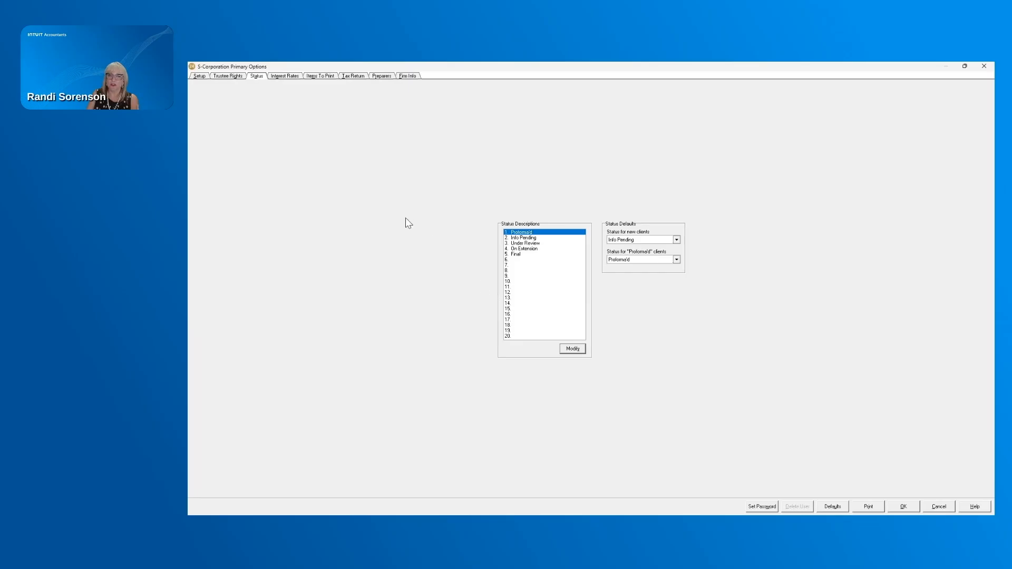
pyautogui.click(289, 80)
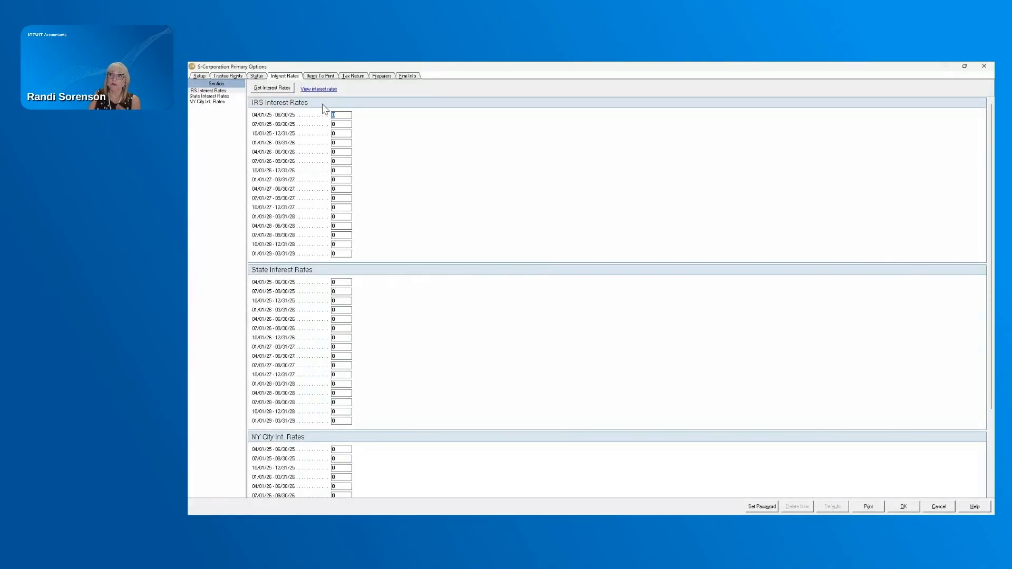
pyautogui.click(320, 76)
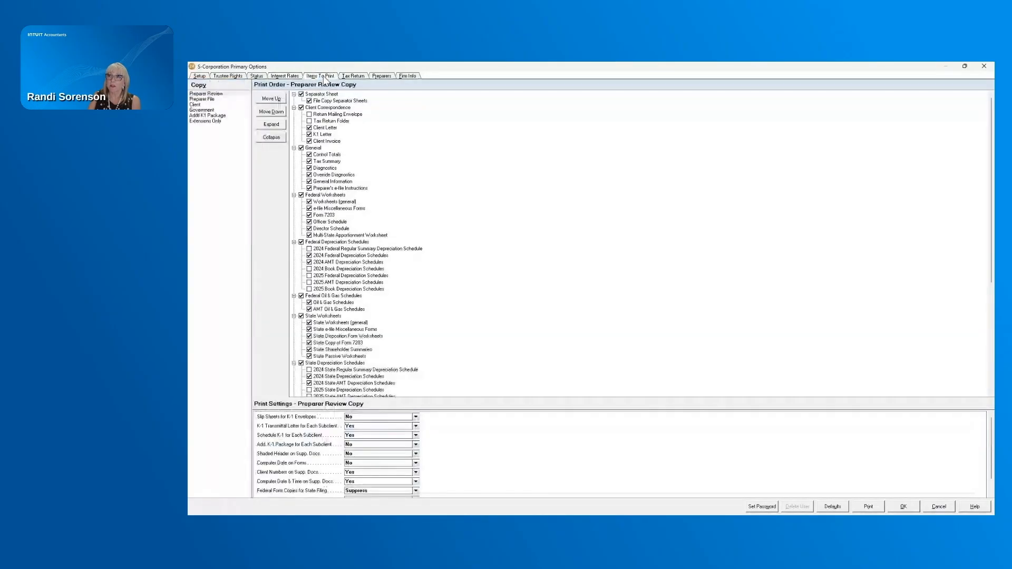
# - Review the tax return, federal and multi-state options, including the choices for Form 4562 and Schedules L and M-1
pyautogui.click(355, 76)
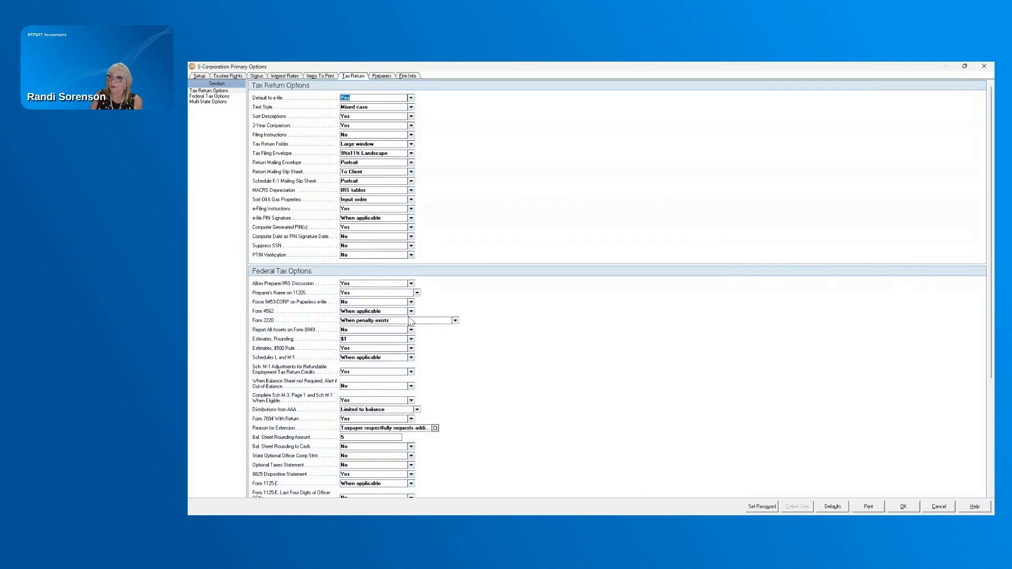
pyautogui.click(411, 311)
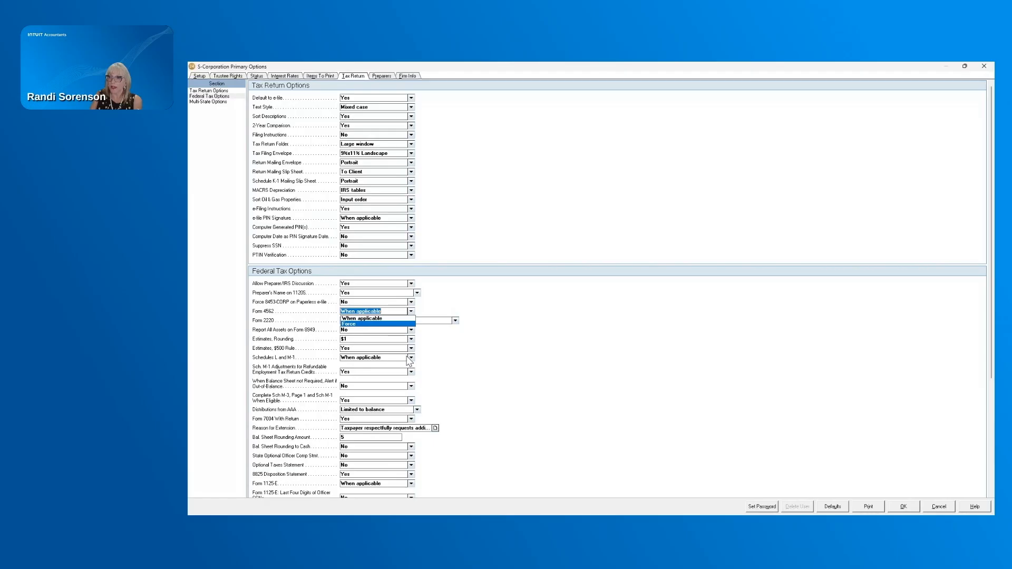
pyautogui.click(411, 359)
pyautogui.click(440, 352)
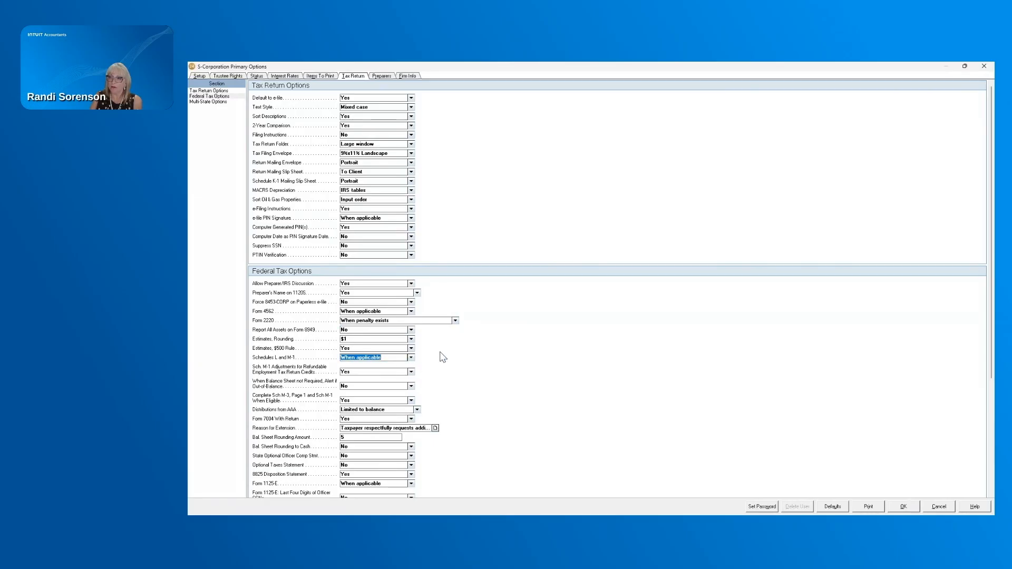
pyautogui.scroll(-5, 442, 358)
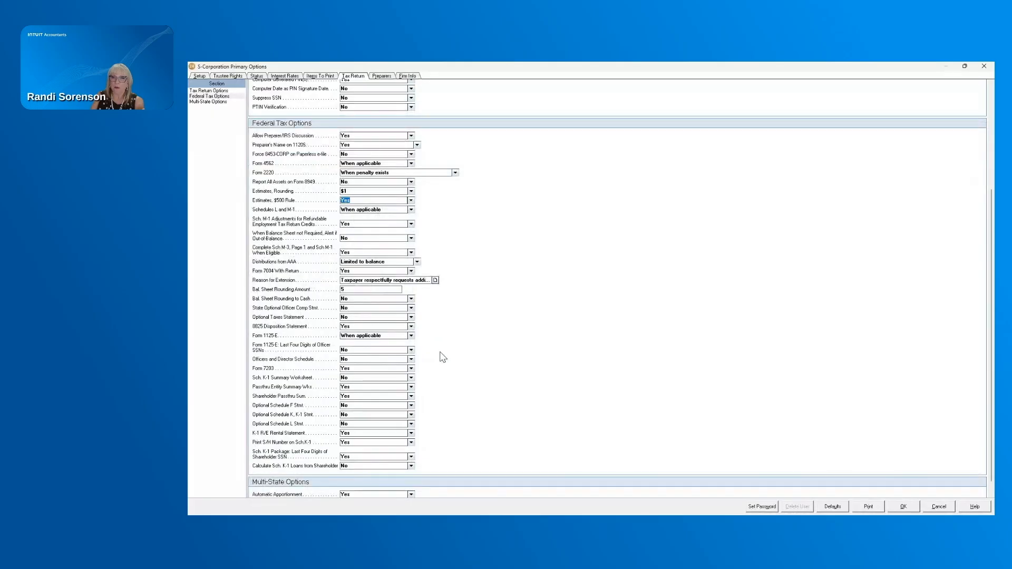
pyautogui.scroll(-1, 443, 357)
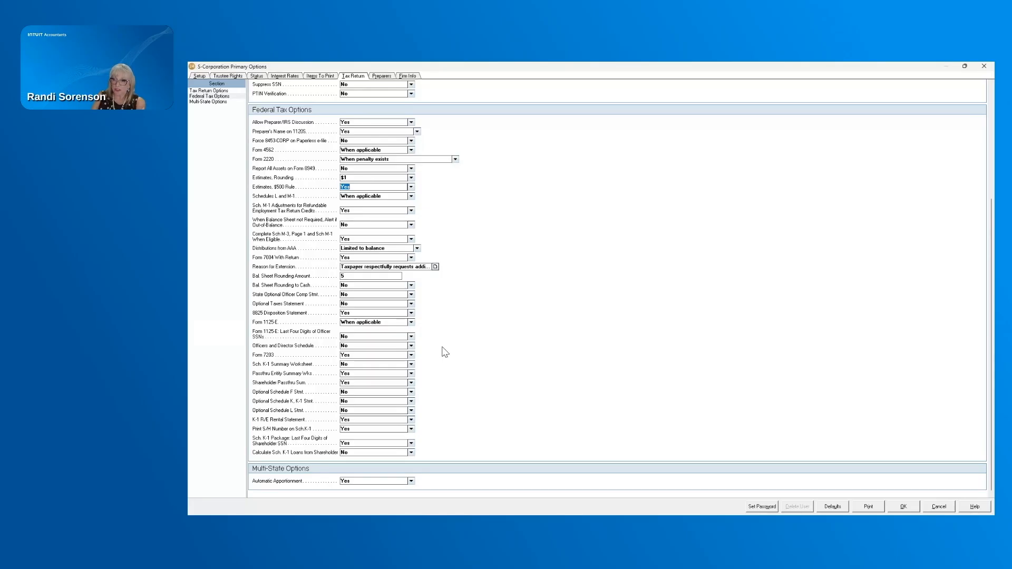
pyautogui.scroll(5, 444, 352)
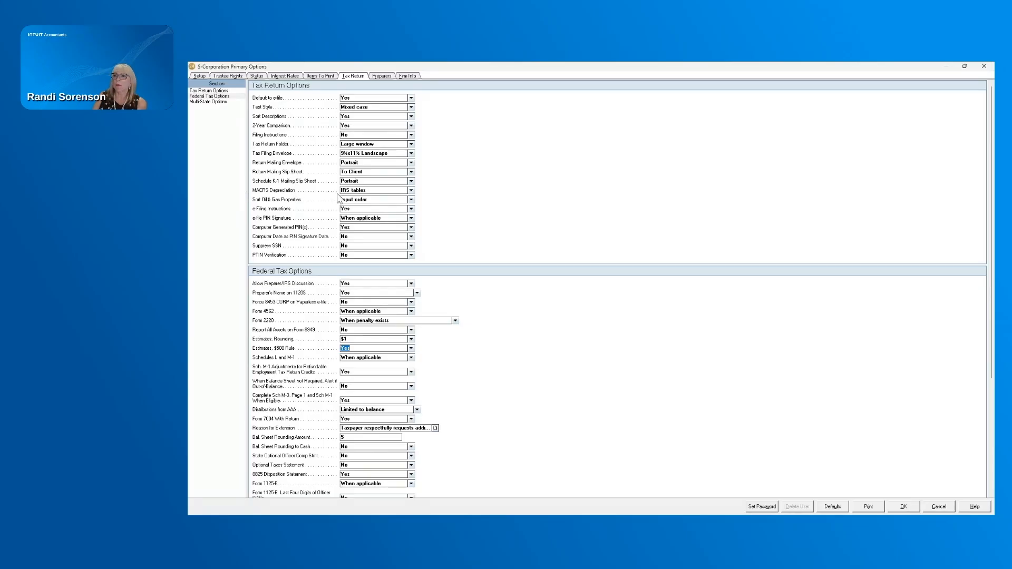
# - Set Only e-file Forms in Complete Return to No in the print settings of the Government copy
pyautogui.click(319, 77)
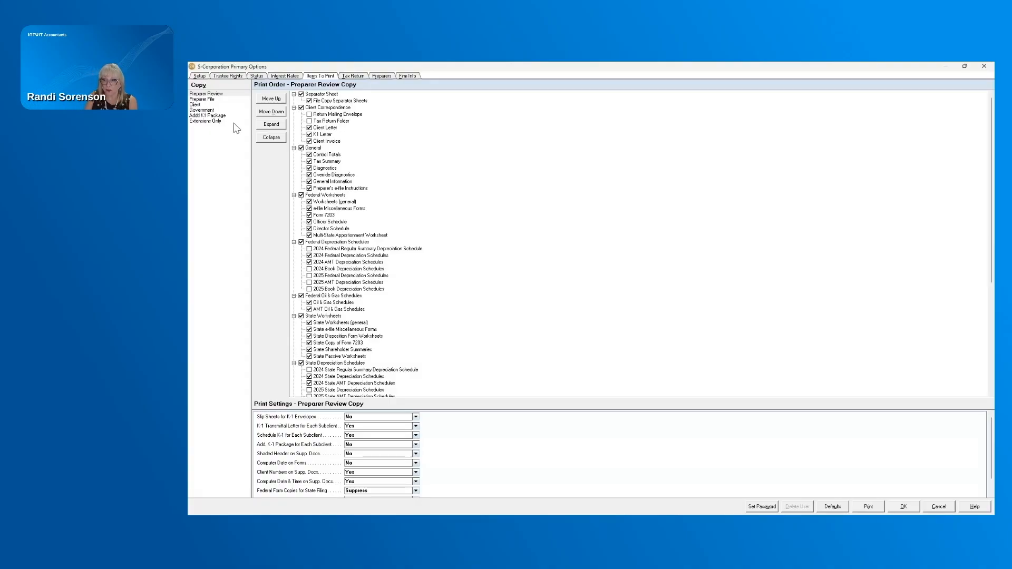
pyautogui.click(206, 111)
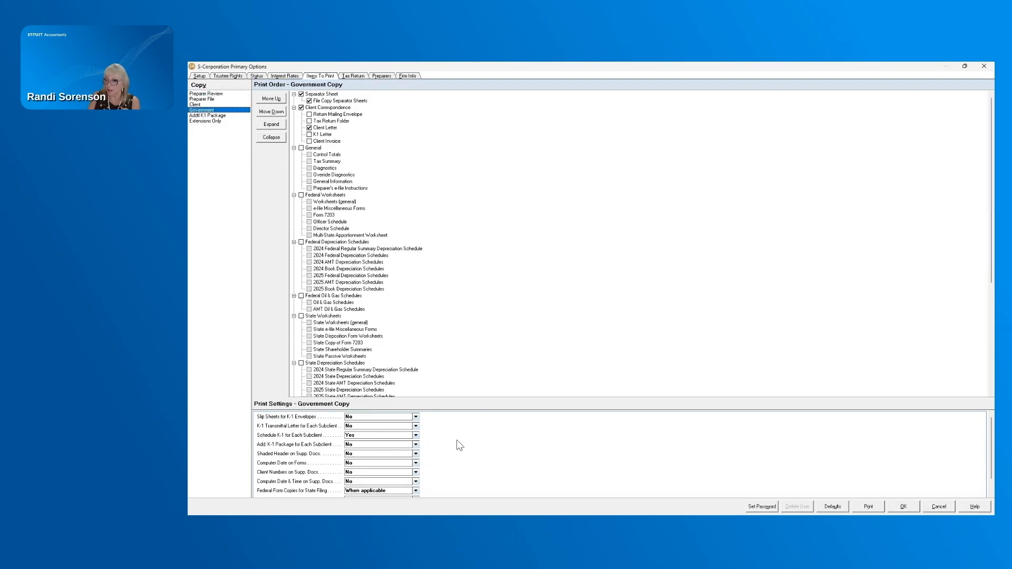
pyautogui.scroll(-2, 456, 440)
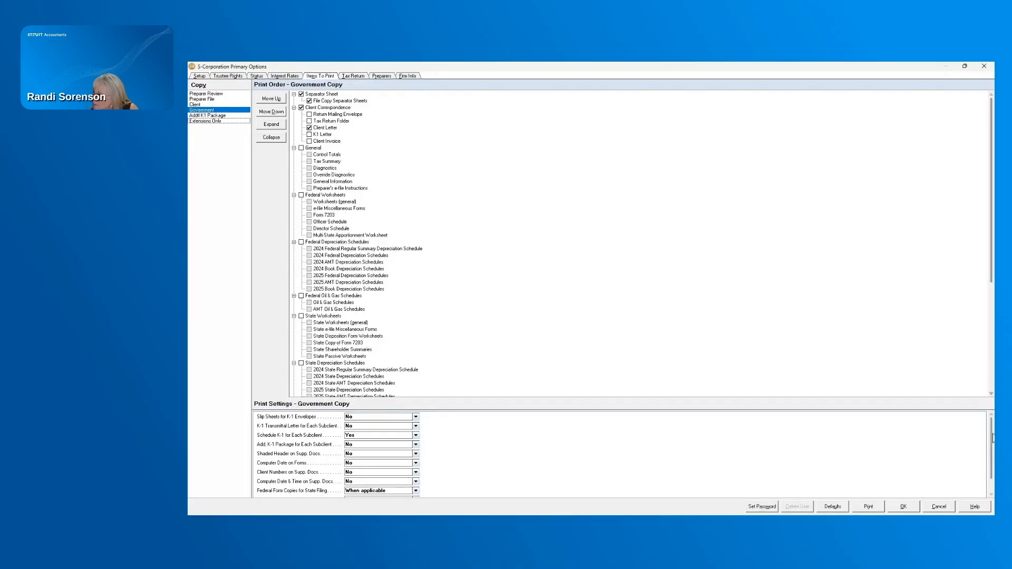
pyautogui.scroll(-1, 989, 475)
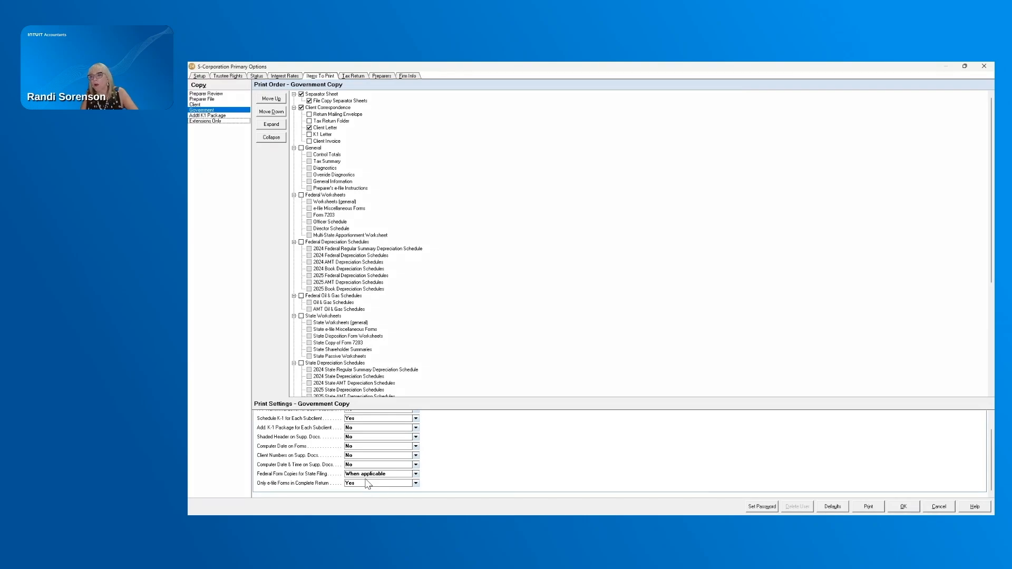
pyautogui.click(416, 483)
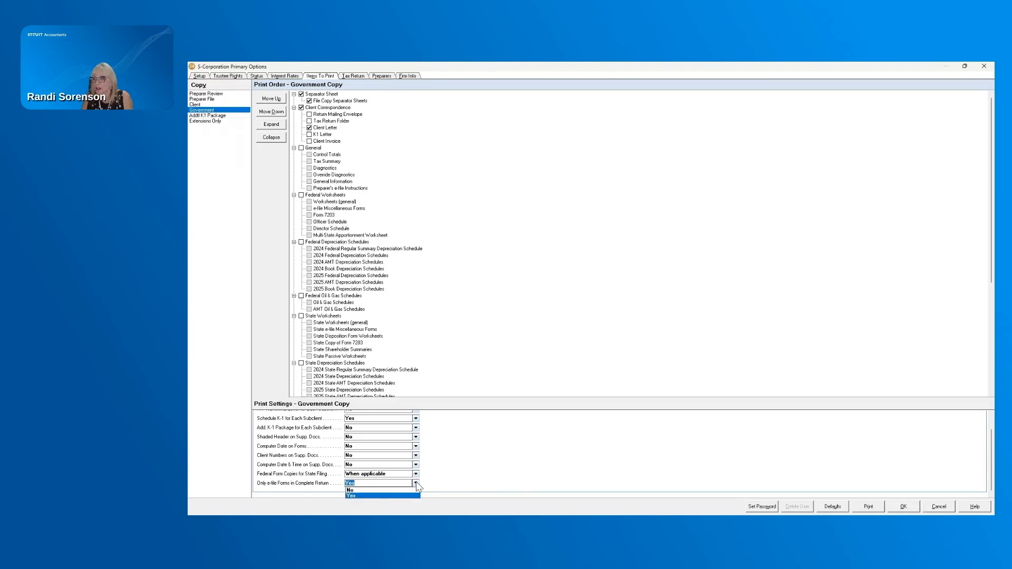
pyautogui.click(364, 495)
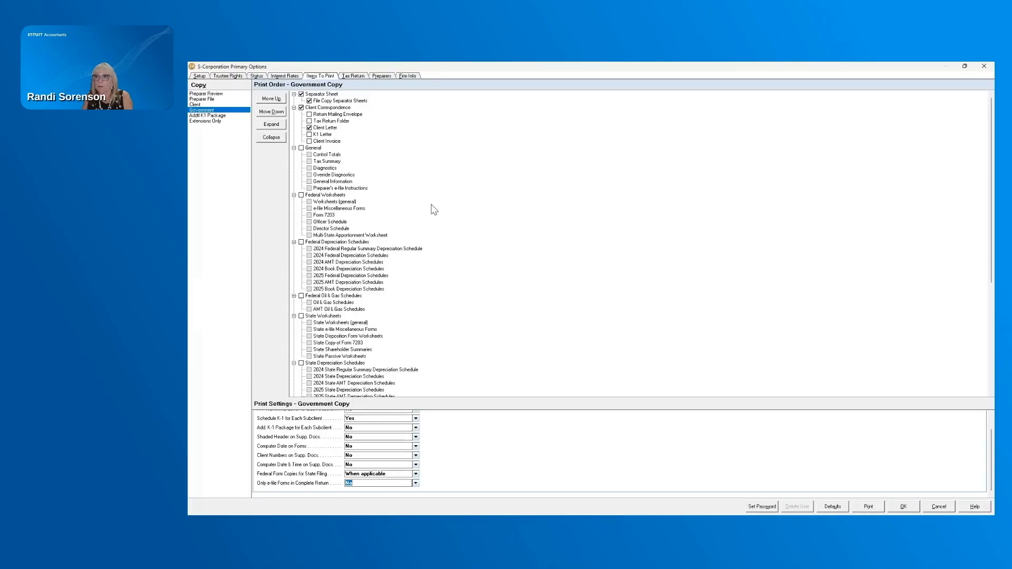
# - In the Client copy print items, exclude the Client Invoice, include the Client Letter, and exclude the Separator Sheet group with its File Copy Separator Sheets
pyautogui.click(196, 105)
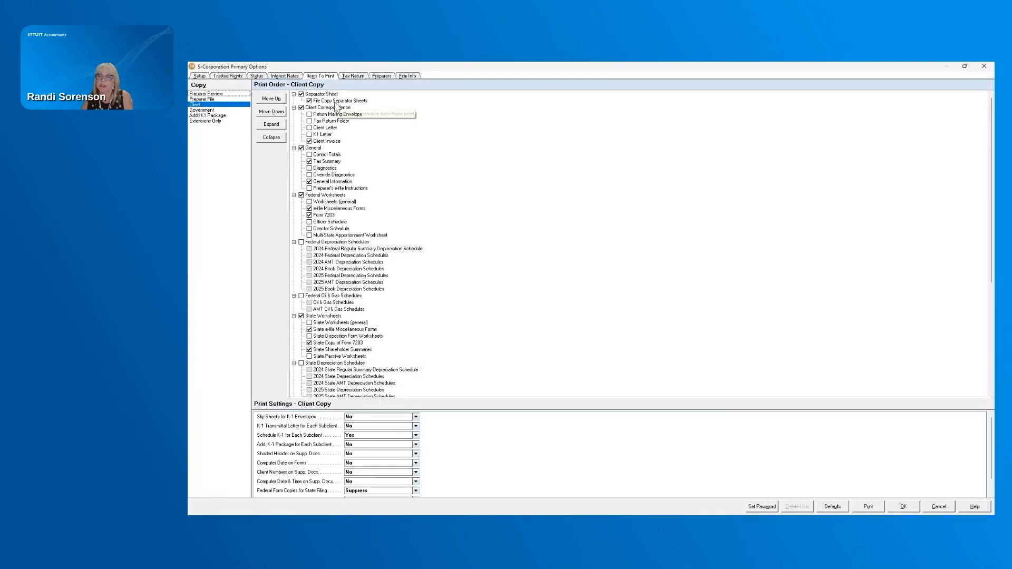
pyautogui.click(310, 141)
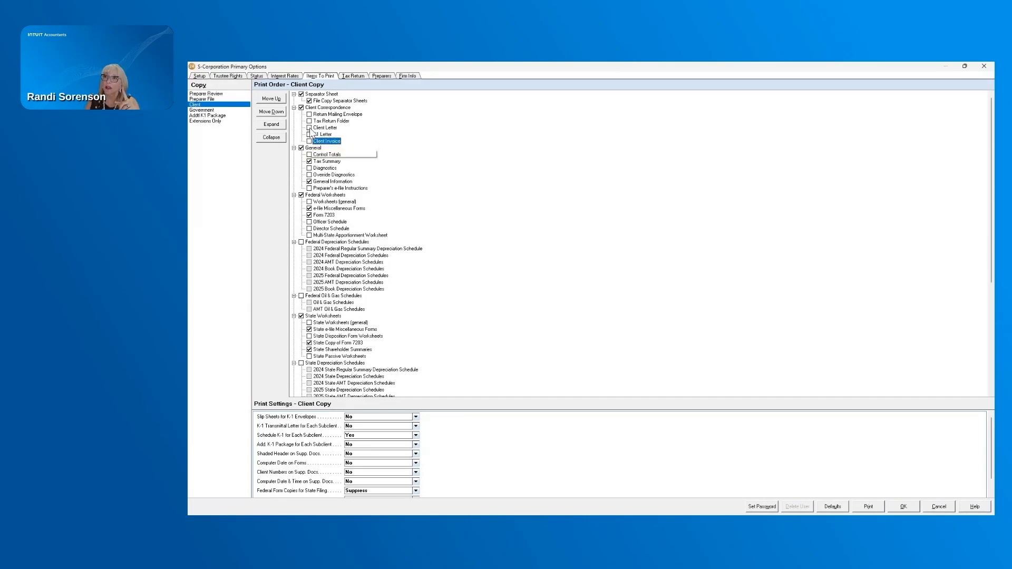
pyautogui.click(310, 128)
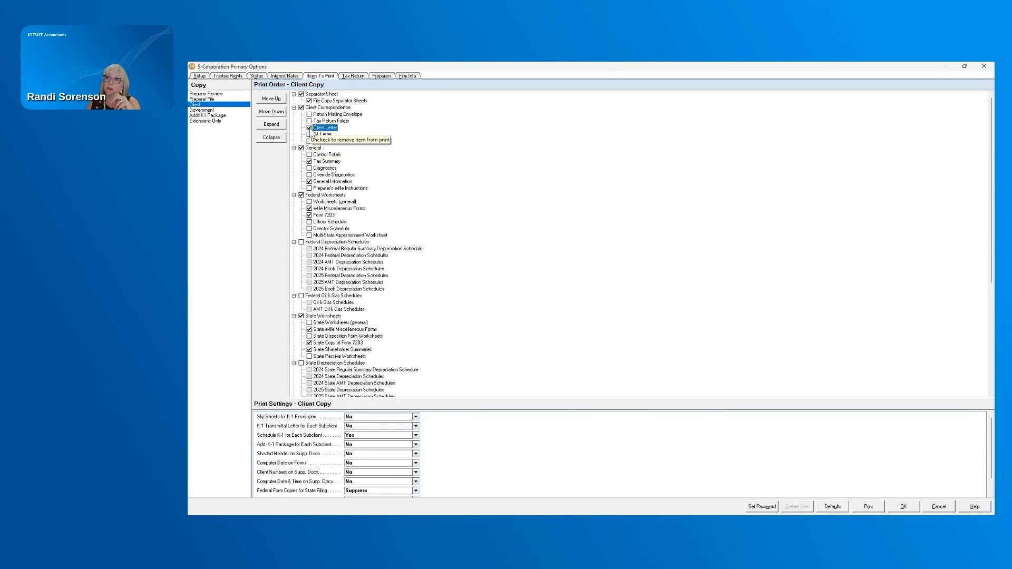
pyautogui.click(310, 101)
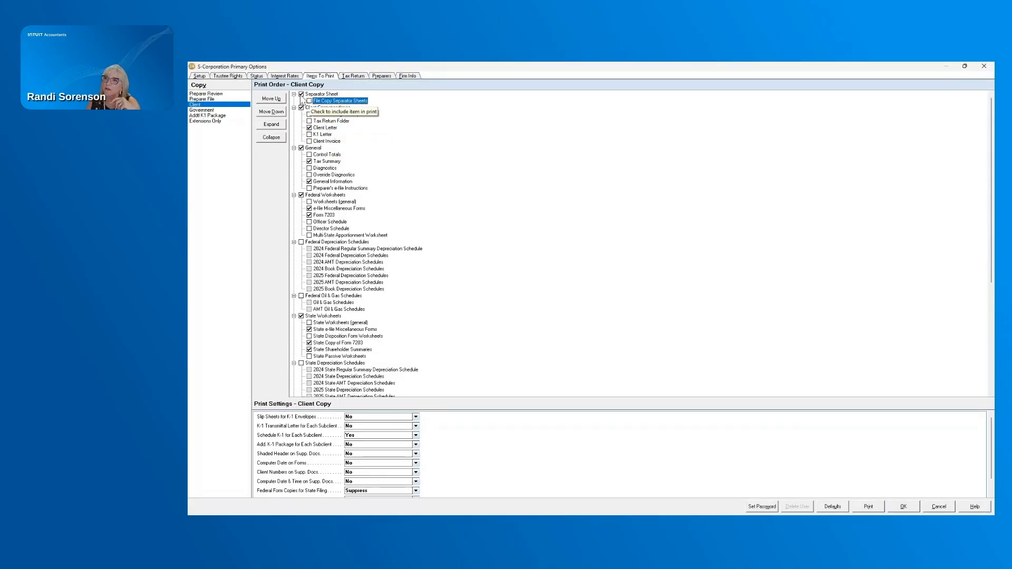
pyautogui.click(301, 93)
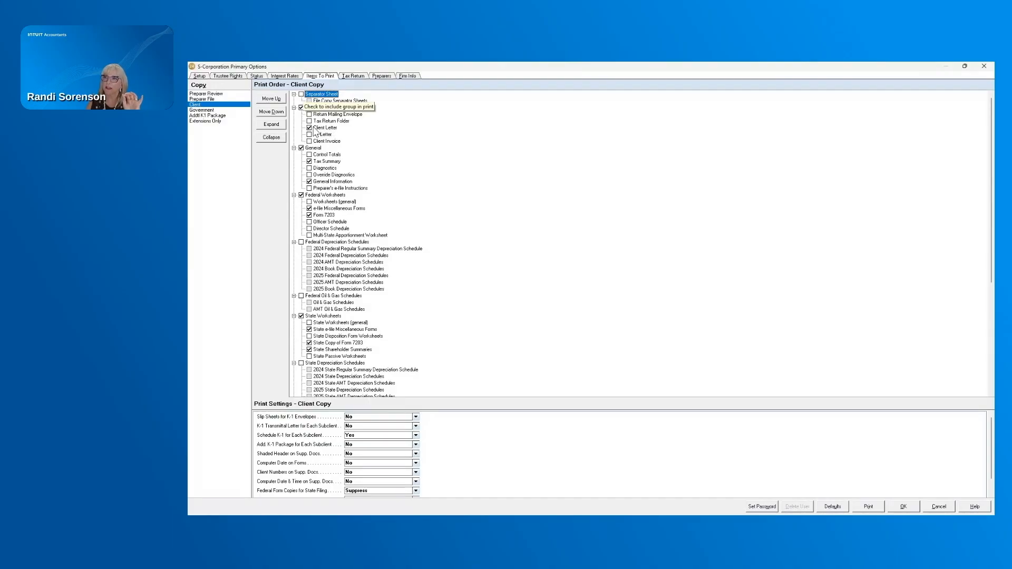
# - Move General Information to the first place in the General group of the Client copy print order
pyautogui.click(325, 183)
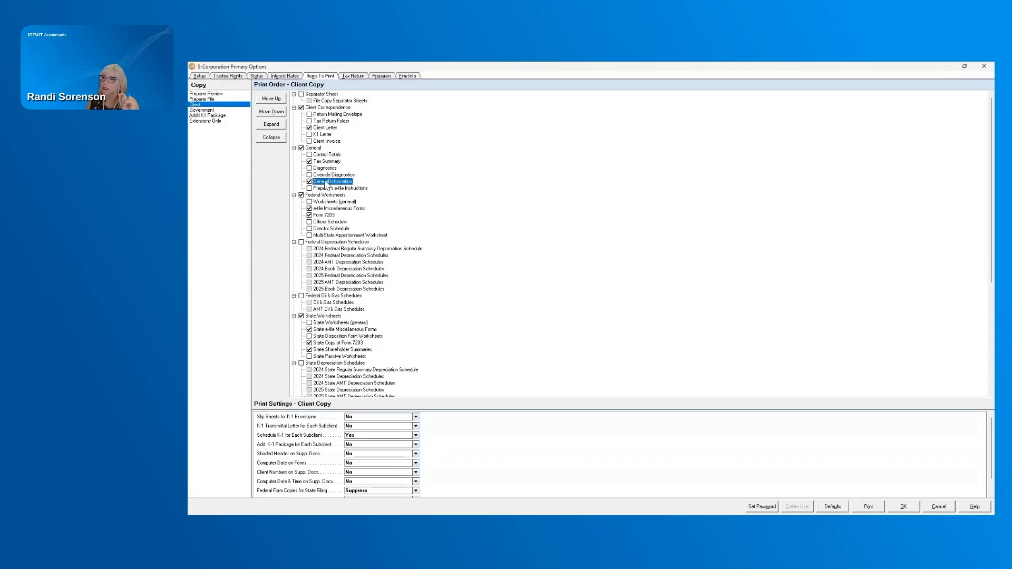
pyautogui.click(326, 155)
pyautogui.moveTo(326, 159); pyautogui.dragTo(326, 159)
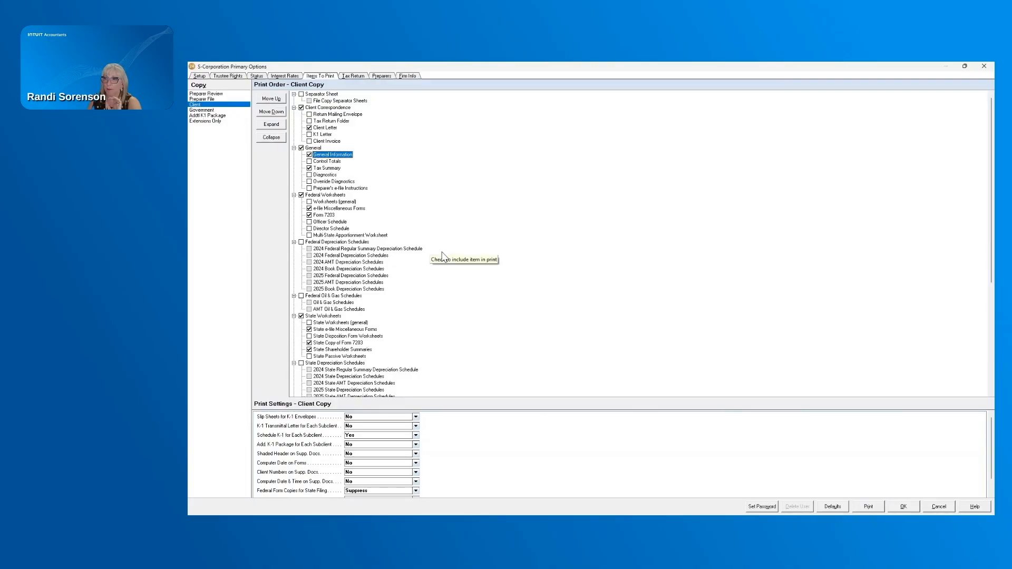
# - Review the remaining Client copy print items and close the S-Corporation Primary Options without applying the changes
pyautogui.scroll(-5, 442, 256)
pyautogui.scroll(-4, 444, 257)
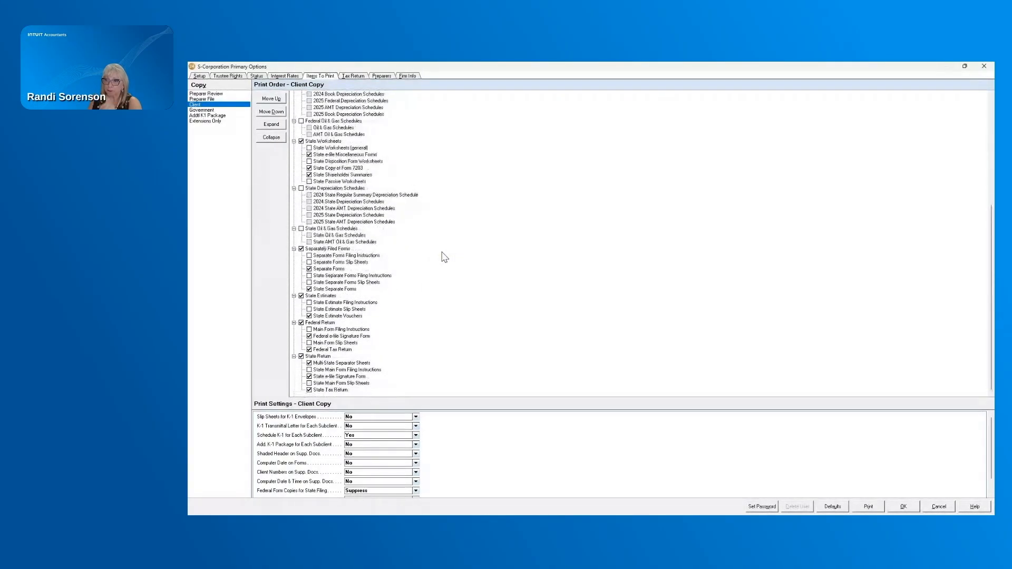
pyautogui.scroll(4, 445, 257)
pyautogui.scroll(5, 445, 257)
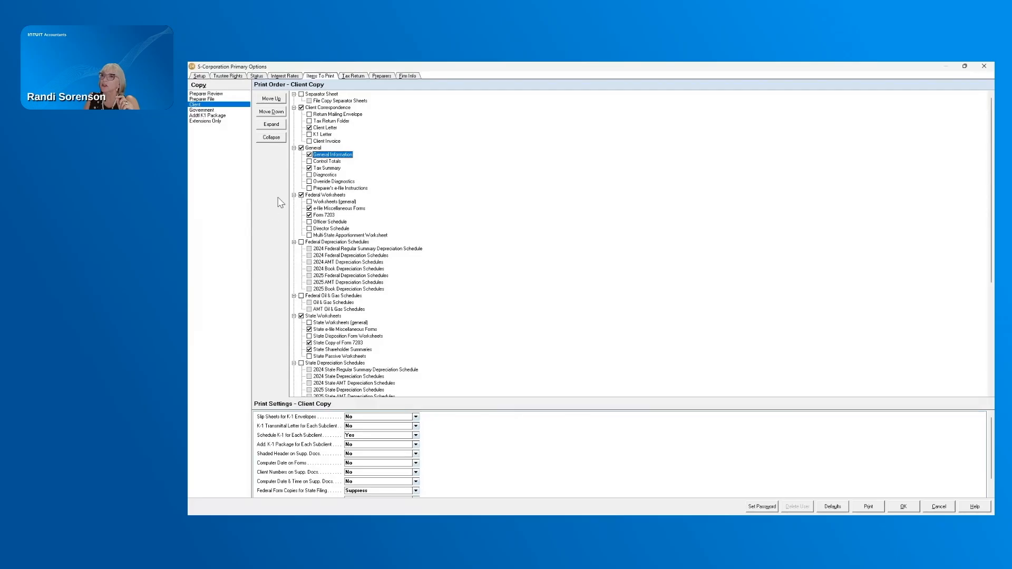
pyautogui.click(983, 67)
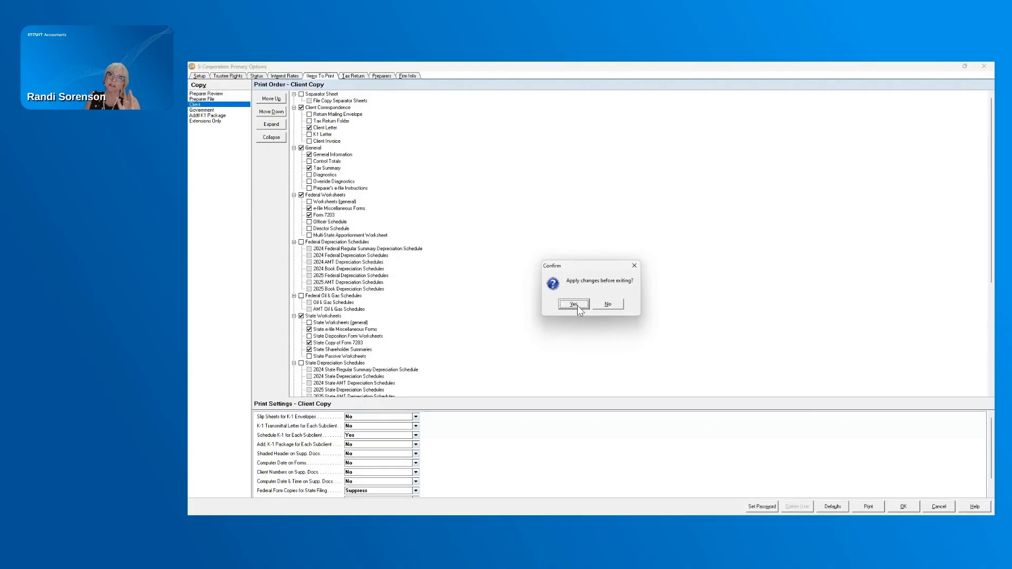
pyautogui.click(608, 305)
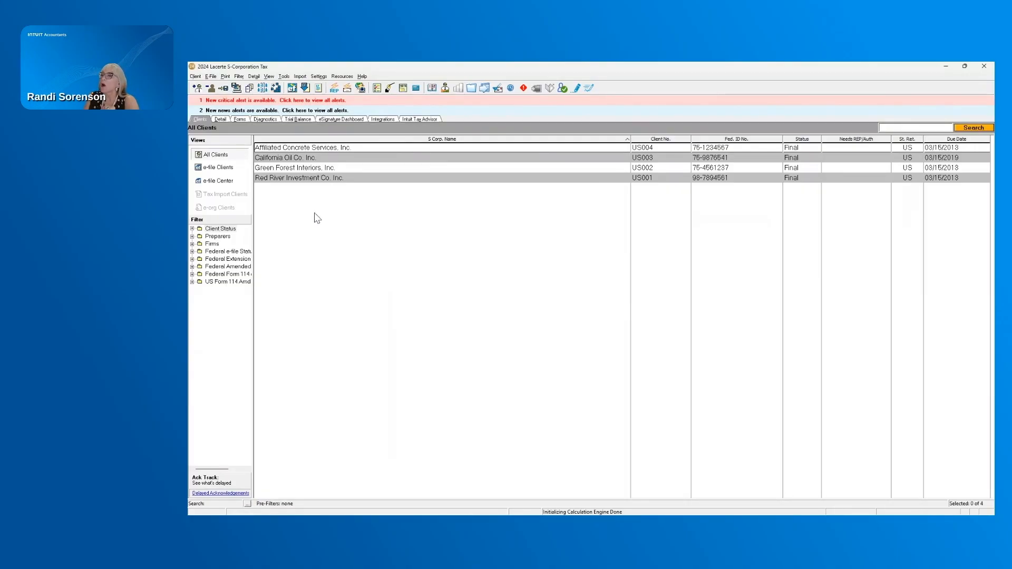
# - Open the Affiliated Concrete Services, Inc. client and try to print its tax return
pyautogui.click(285, 147)
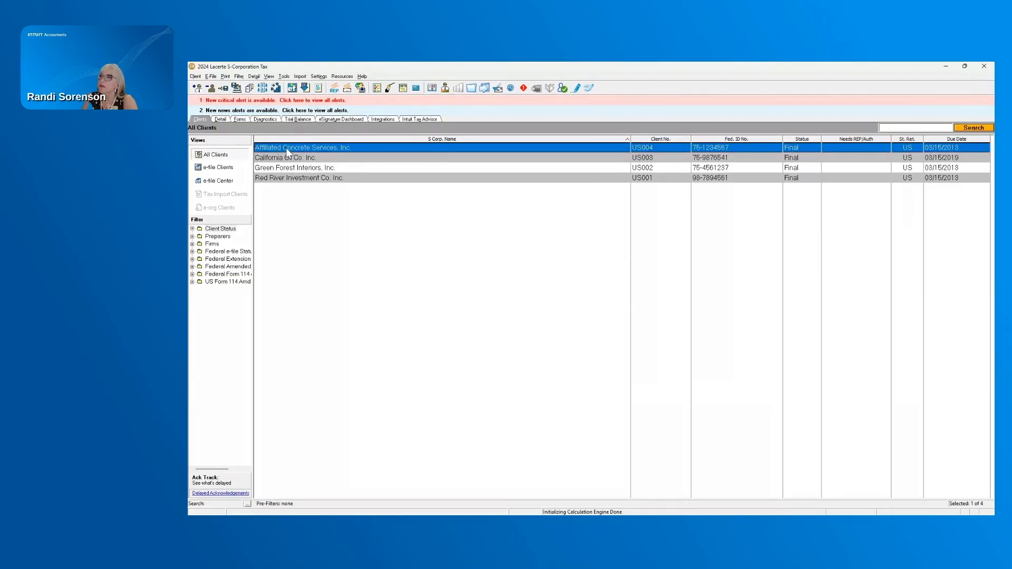
pyautogui.doubleClick(286, 148)
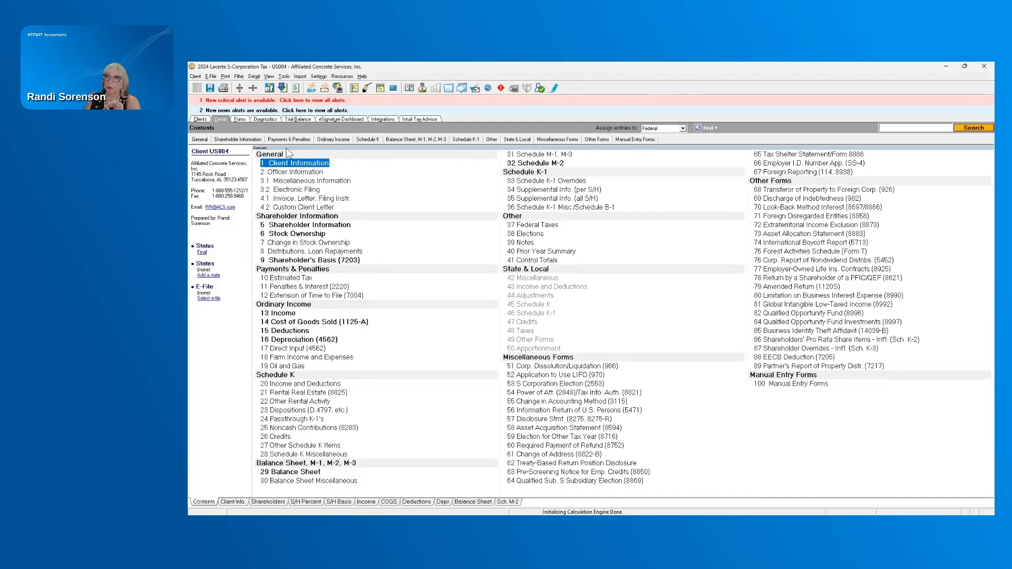
pyautogui.click(225, 77)
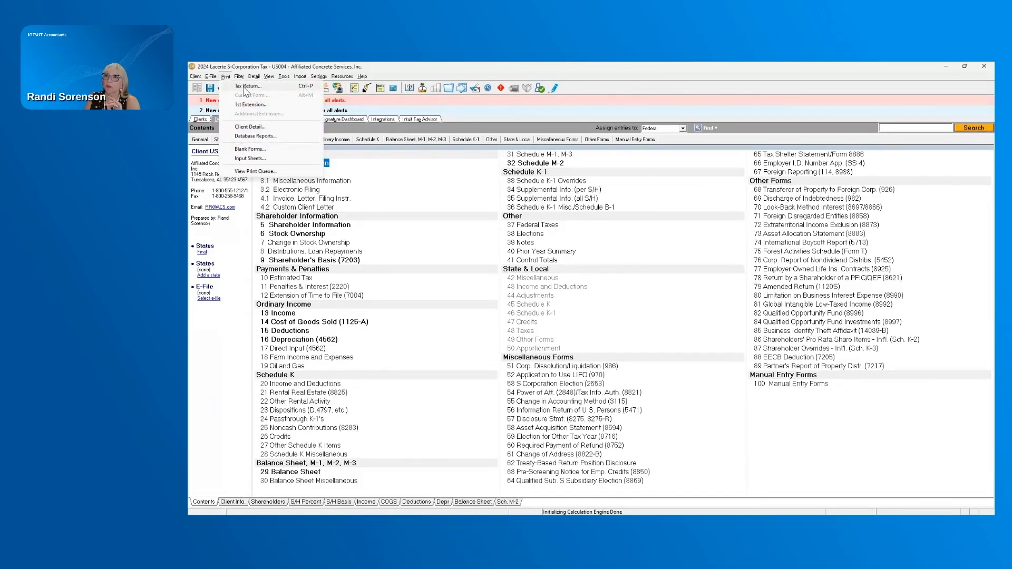
pyautogui.click(247, 86)
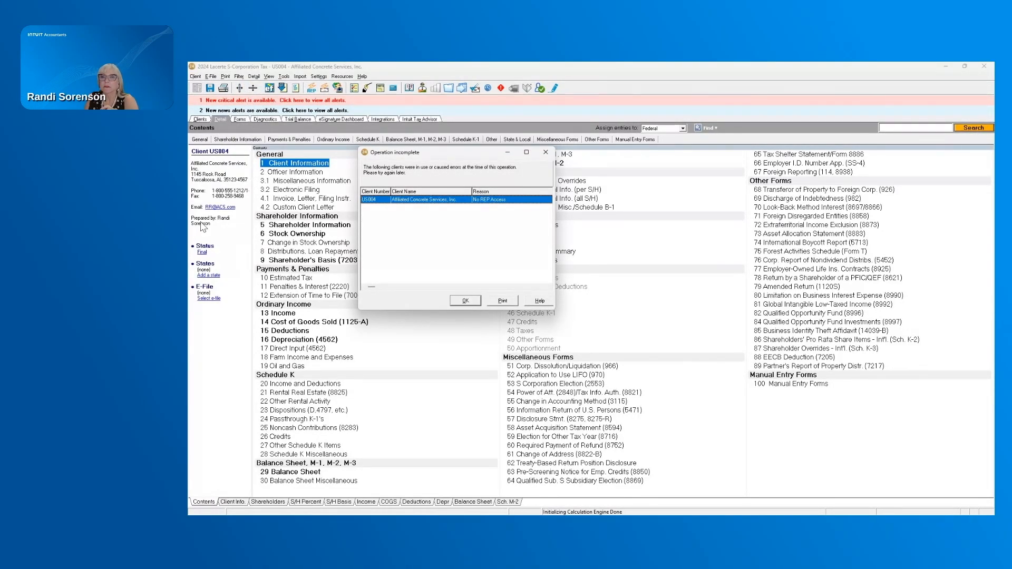
pyautogui.click(464, 300)
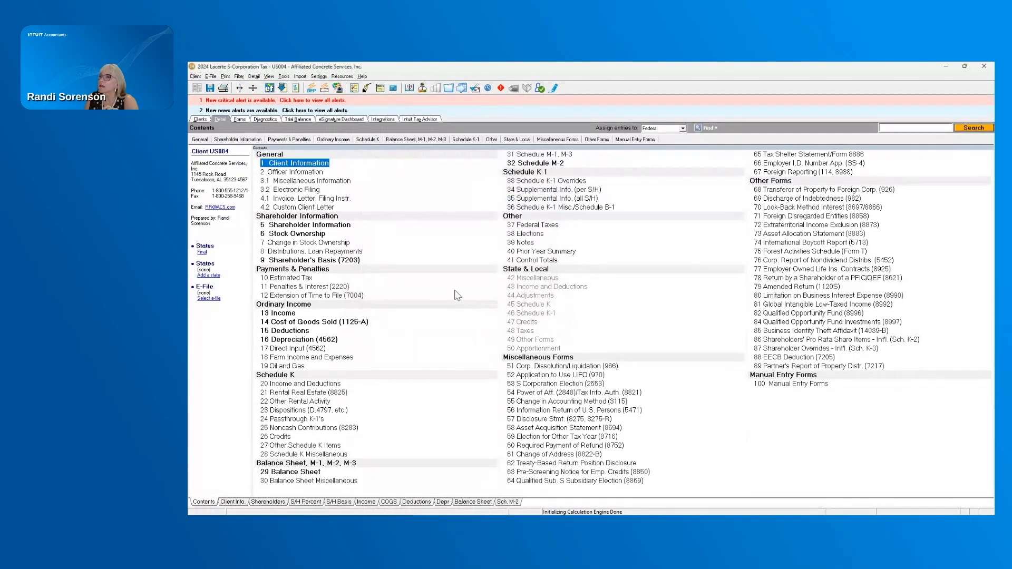
# - Replace the Federal ID Number in Client Information with a test number and transmit the client immediately for Remote Entry Processing
pyautogui.doubleClick(307, 165)
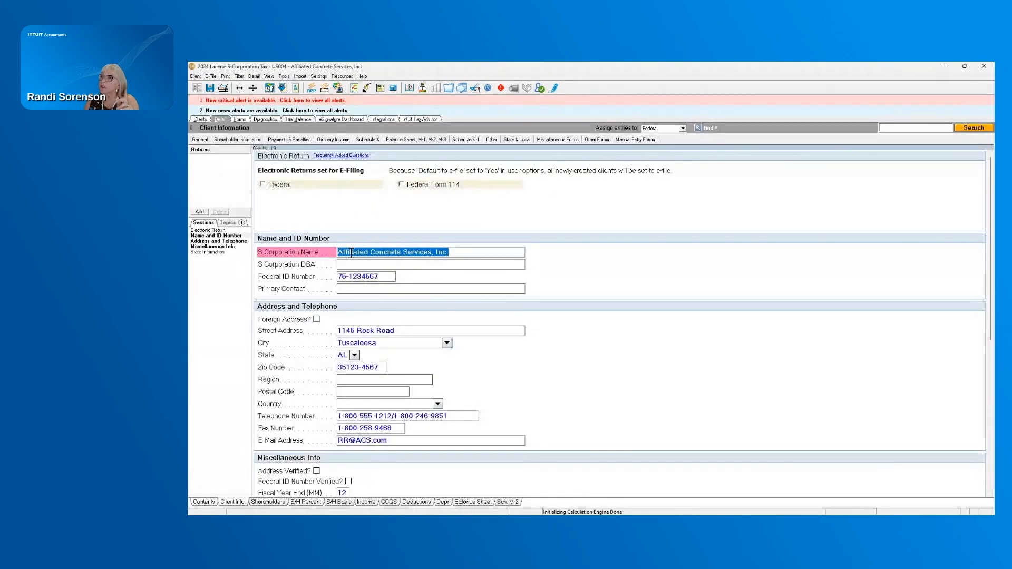
pyautogui.click(380, 277)
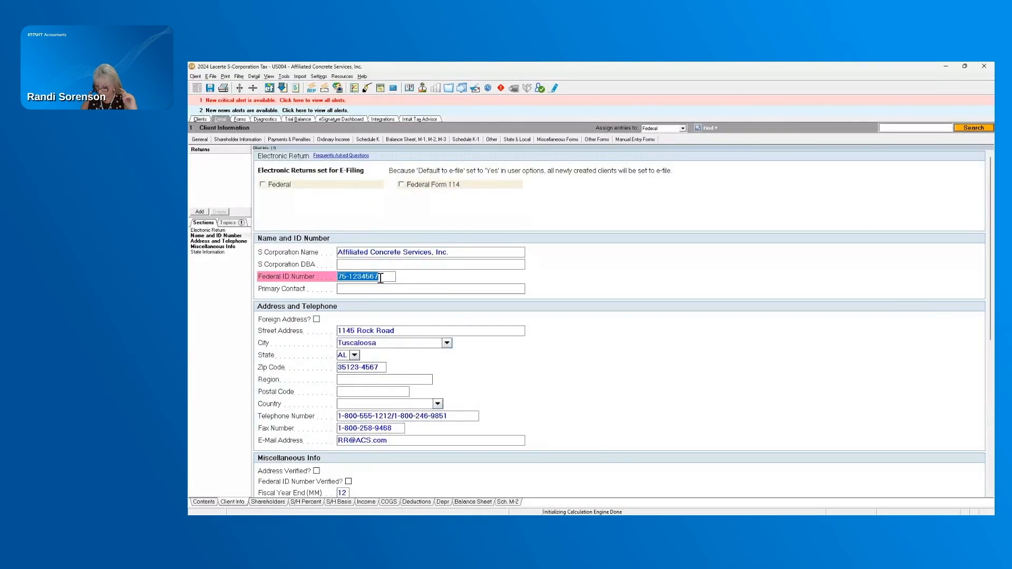
pyautogui.write('99-')
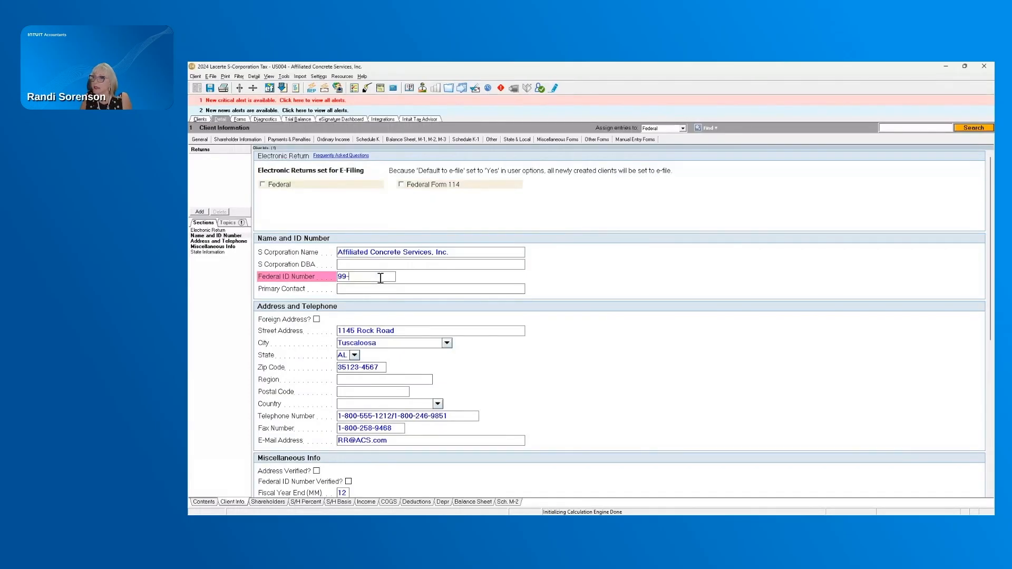
pyautogui.write('999999')
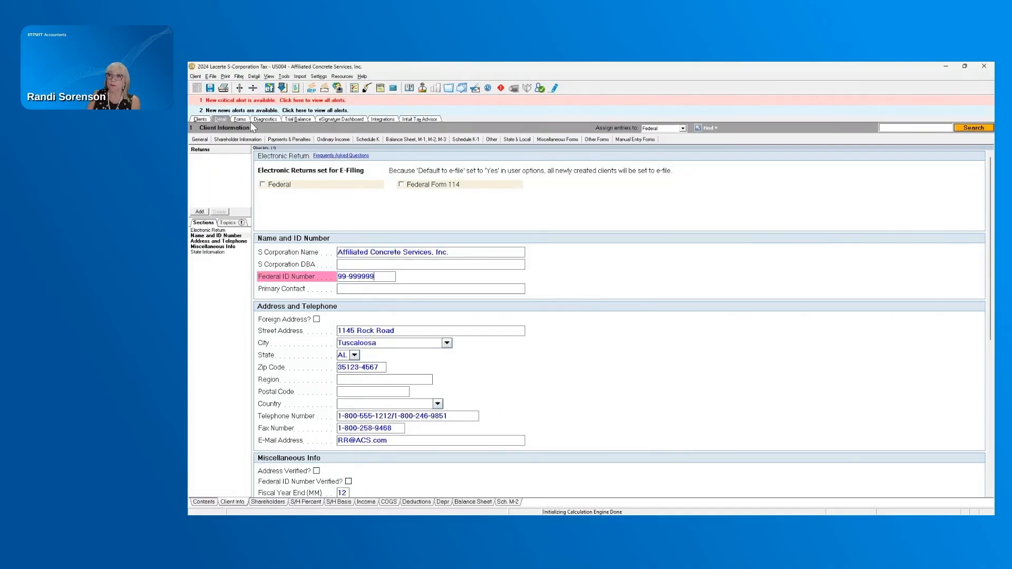
pyautogui.click(312, 90)
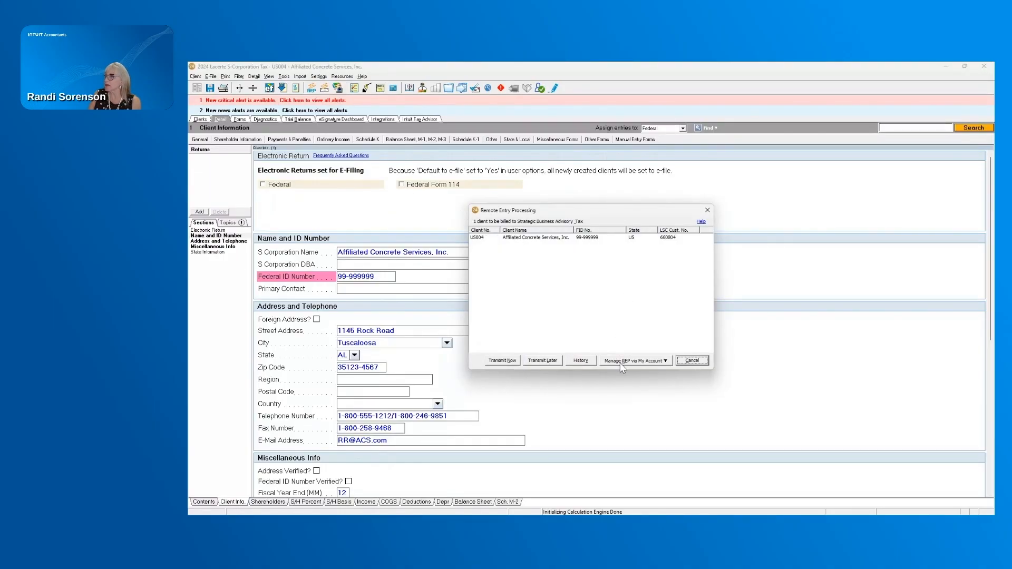
pyautogui.click(501, 363)
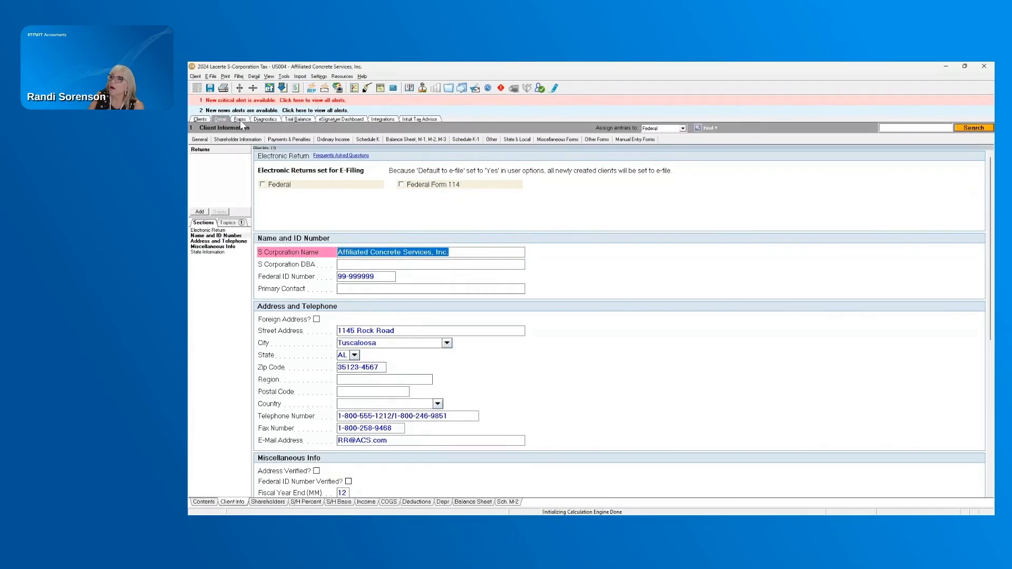
# - Set up a Complete return print with Printer cleared for the Preparer Review copy and File (PDF) enabled for the Client and Government Filing copies
pyautogui.click(227, 77)
pyautogui.click(237, 86)
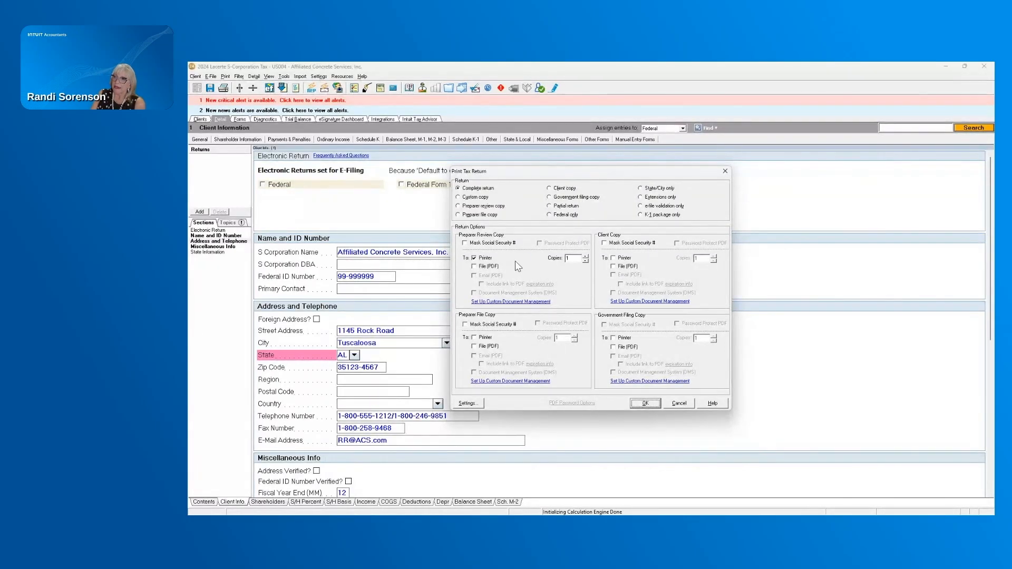
pyautogui.click(479, 258)
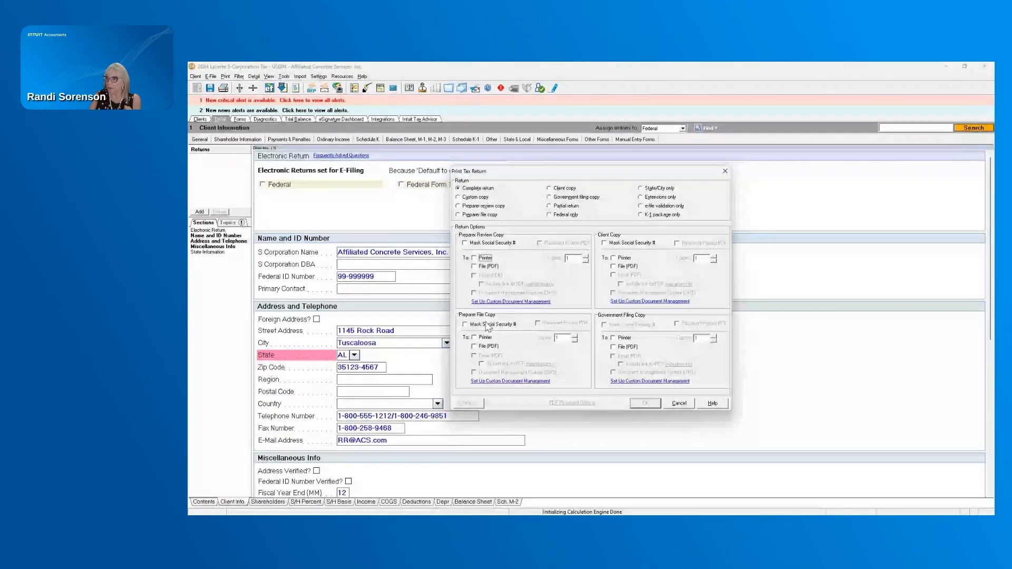
pyautogui.click(613, 267)
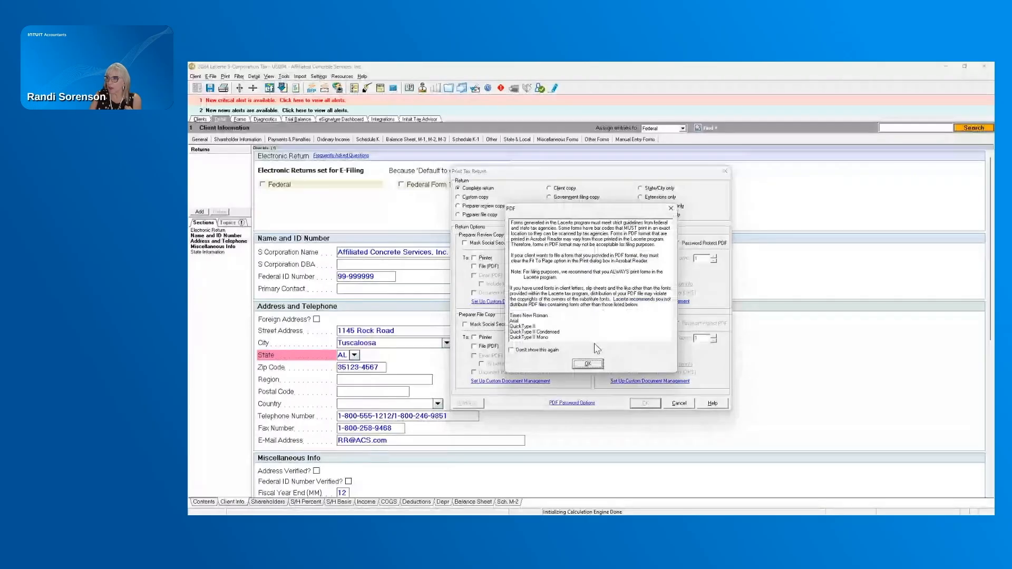
pyautogui.click(587, 364)
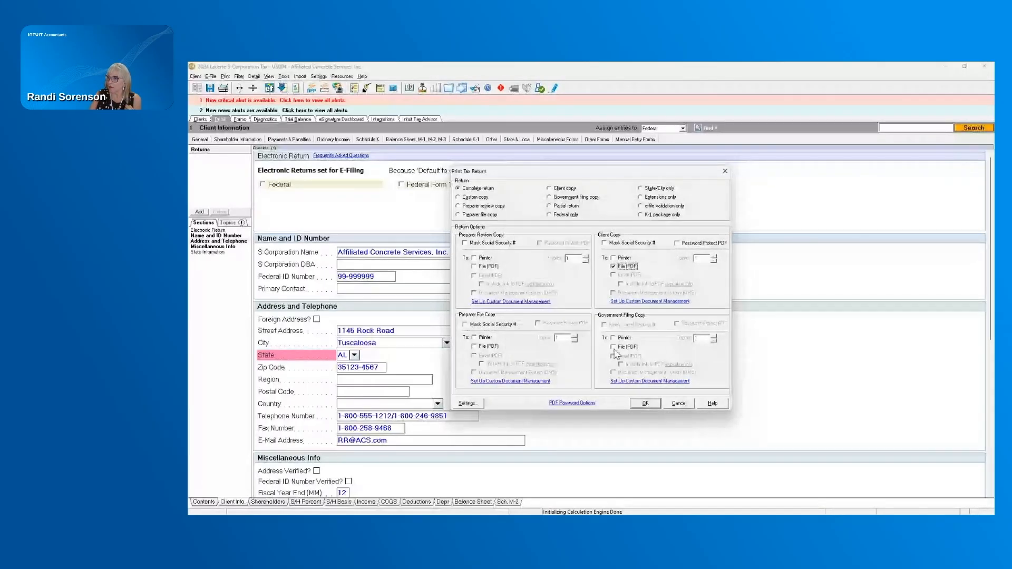
pyautogui.click(614, 347)
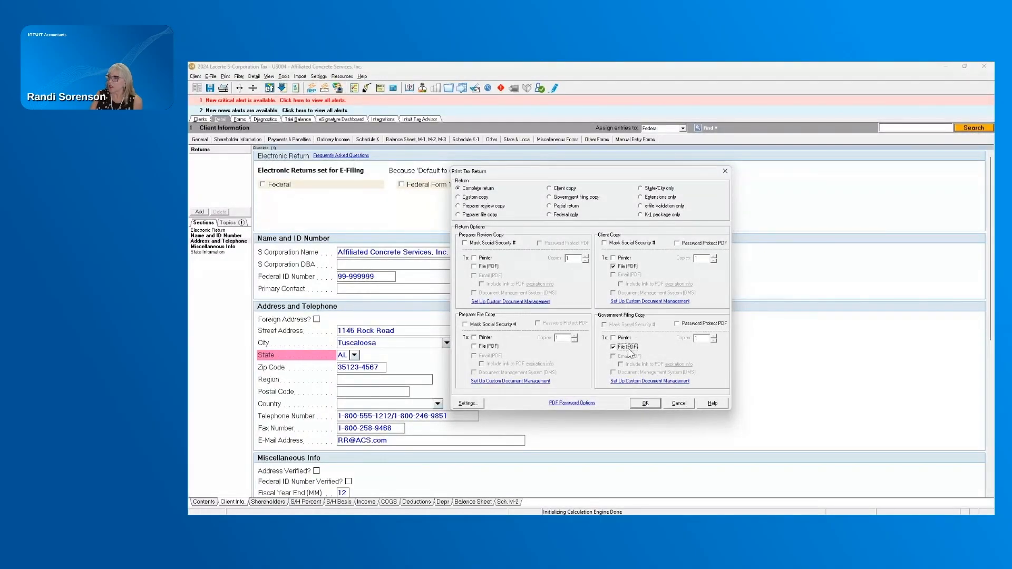
# - Suppress future PDF notices, examine the Print Settings including the File (PDF) watermark option, and close them without changes
pyautogui.click(467, 403)
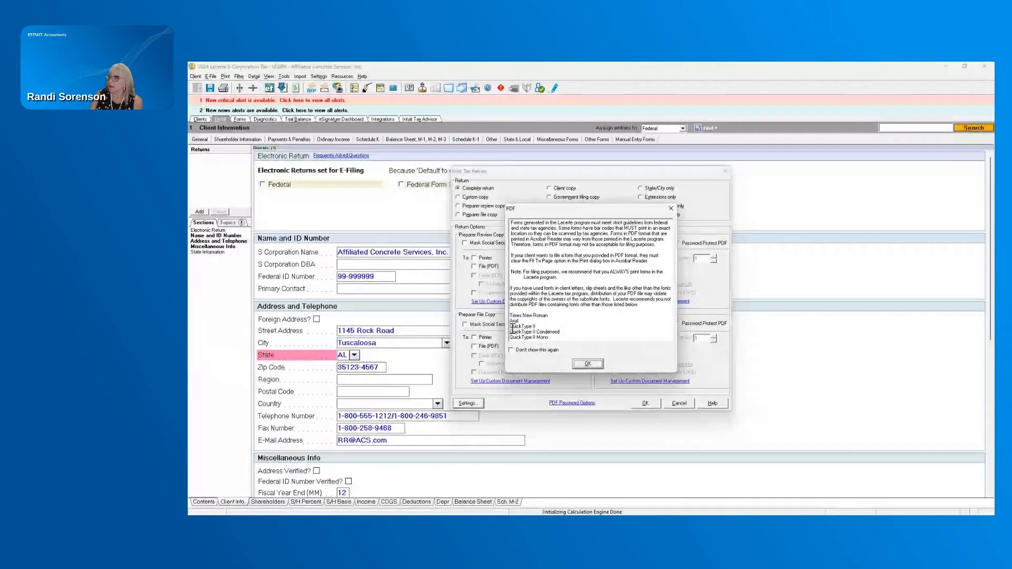
pyautogui.click(511, 350)
pyautogui.click(586, 364)
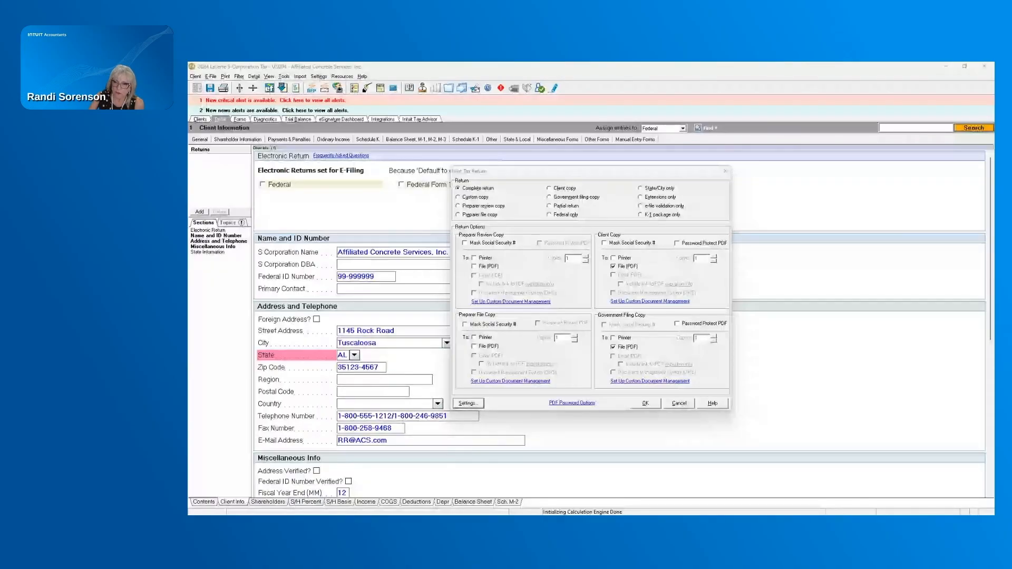
pyautogui.moveTo(189, 240); pyautogui.dragTo(445, 199)
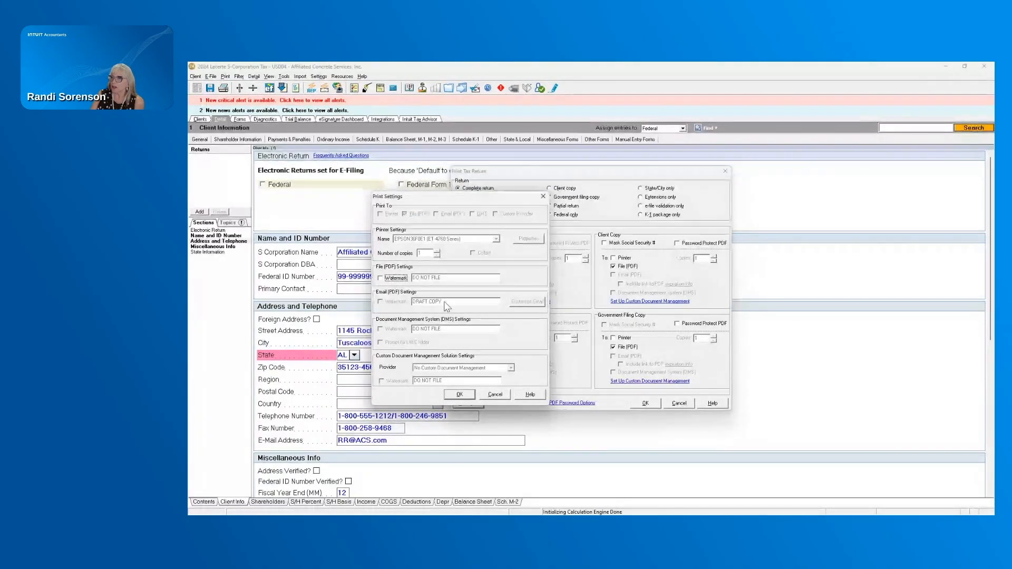
pyautogui.click(489, 396)
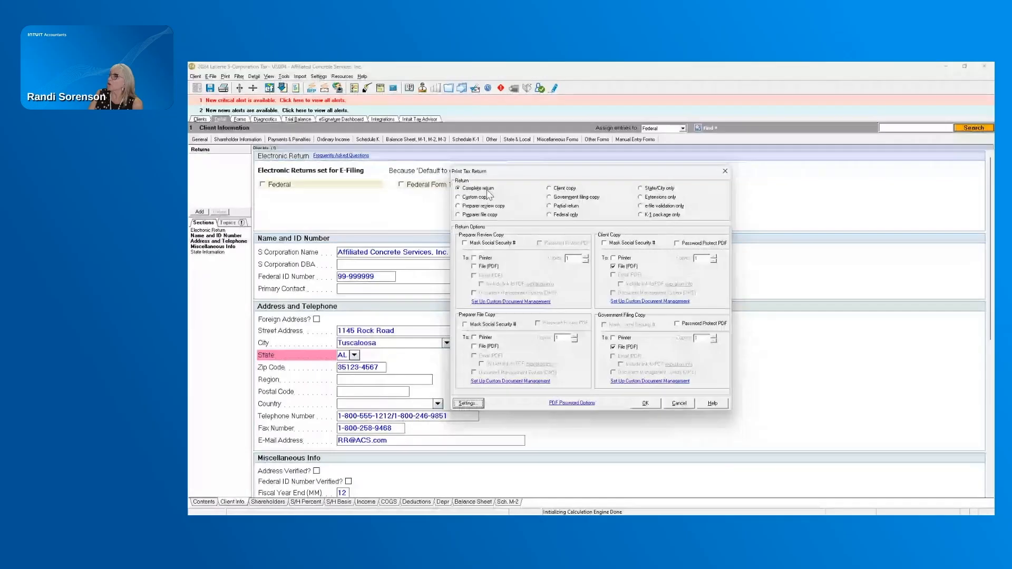
# - Switch the tax return print to Partial return and select form 1120S from the US forms
pyautogui.click(549, 206)
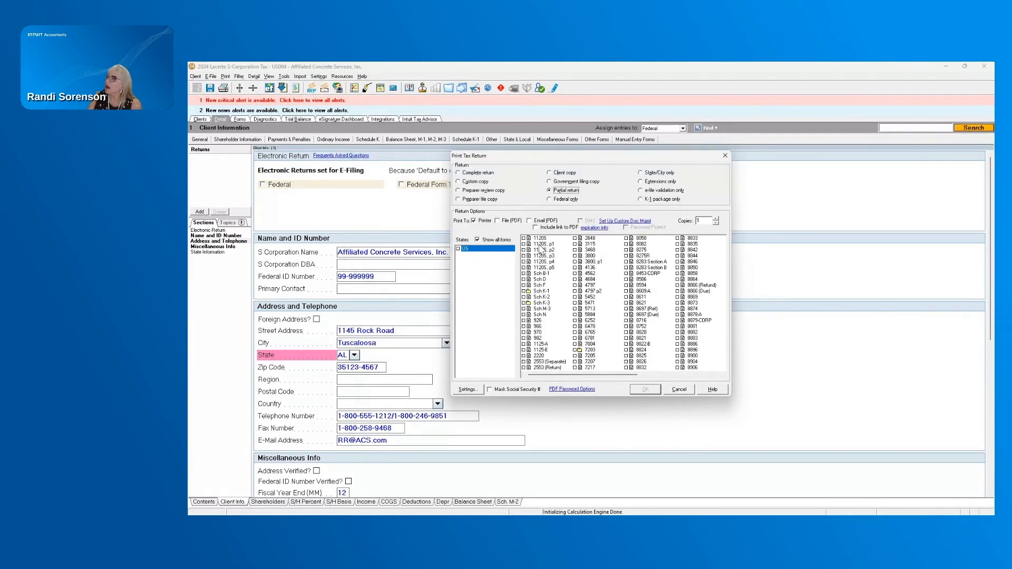
pyautogui.click(473, 221)
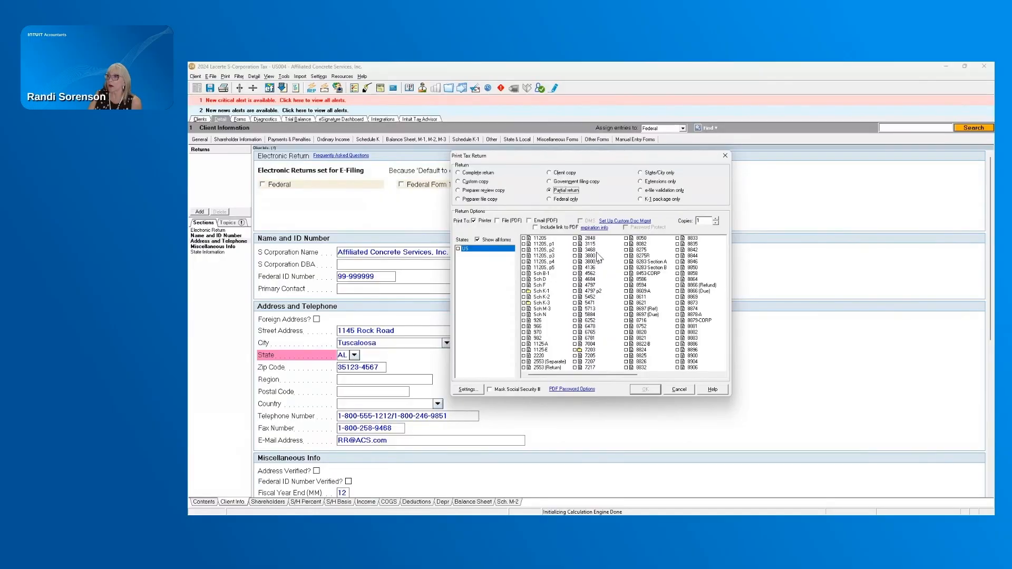
pyautogui.click(458, 249)
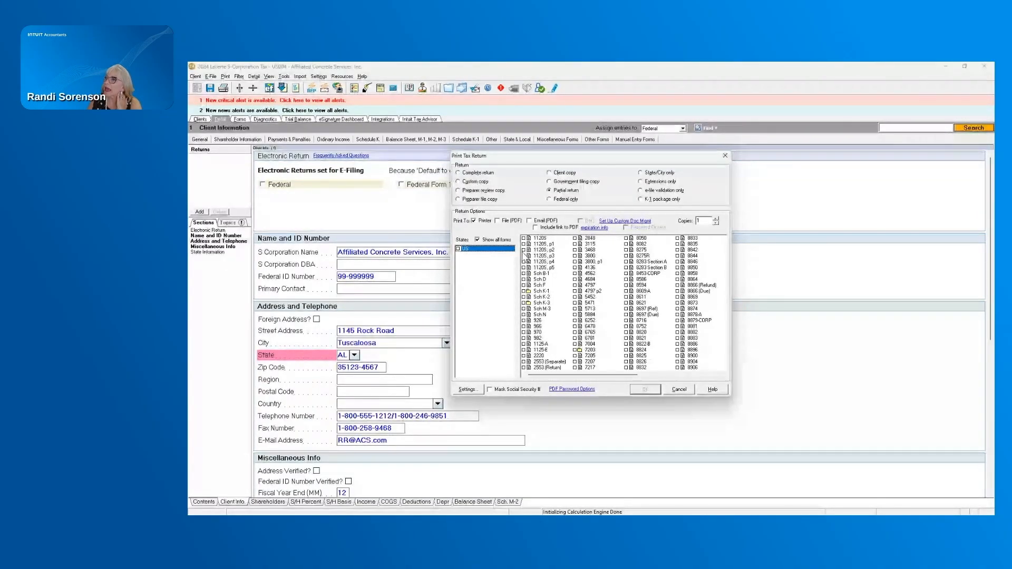
pyautogui.click(524, 239)
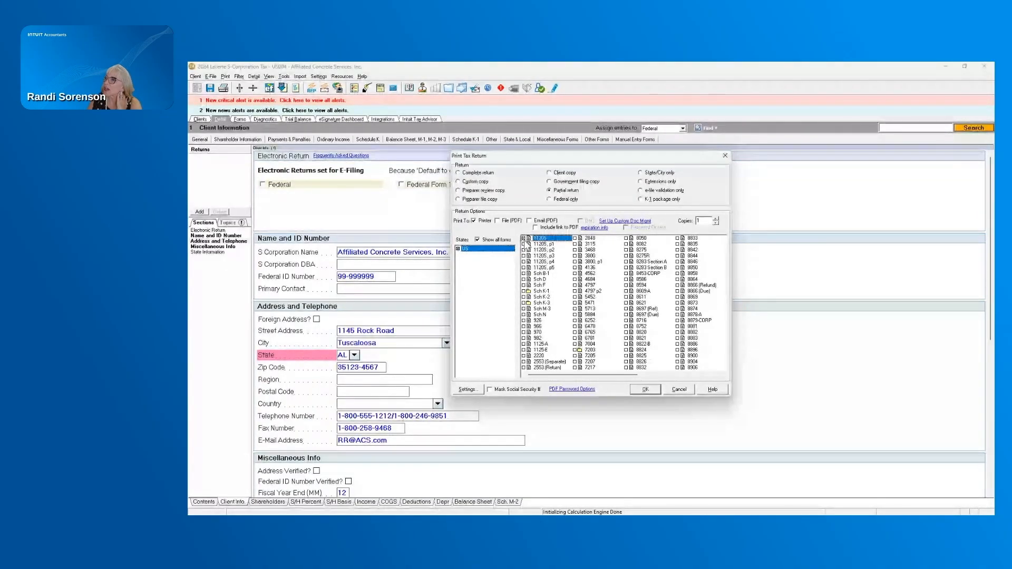
# - Add form 1120S pages 1 through 5 to the forms selected for the partial return print
pyautogui.click(523, 244)
pyautogui.click(524, 250)
pyautogui.click(523, 256)
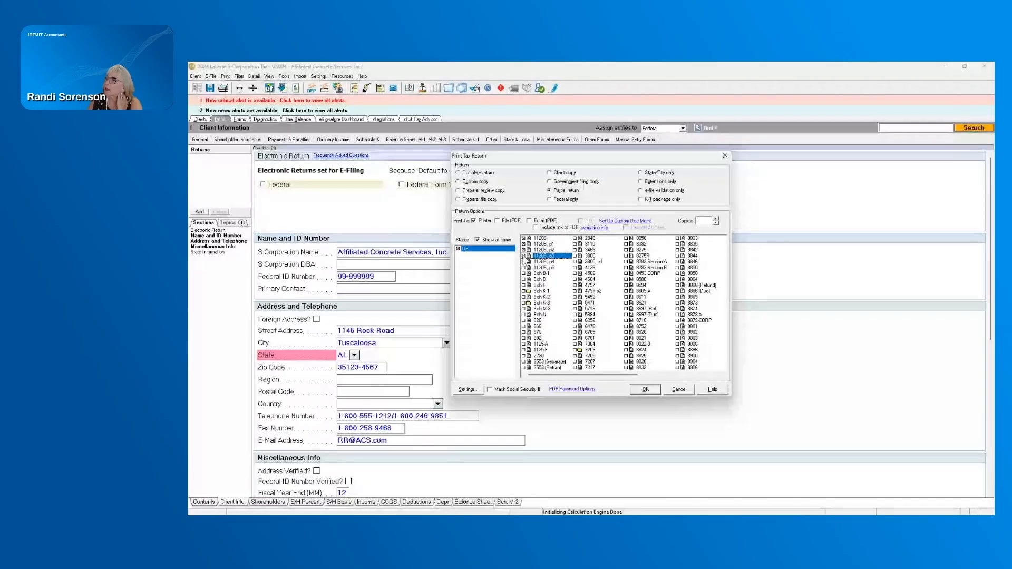
pyautogui.click(523, 262)
pyautogui.click(524, 267)
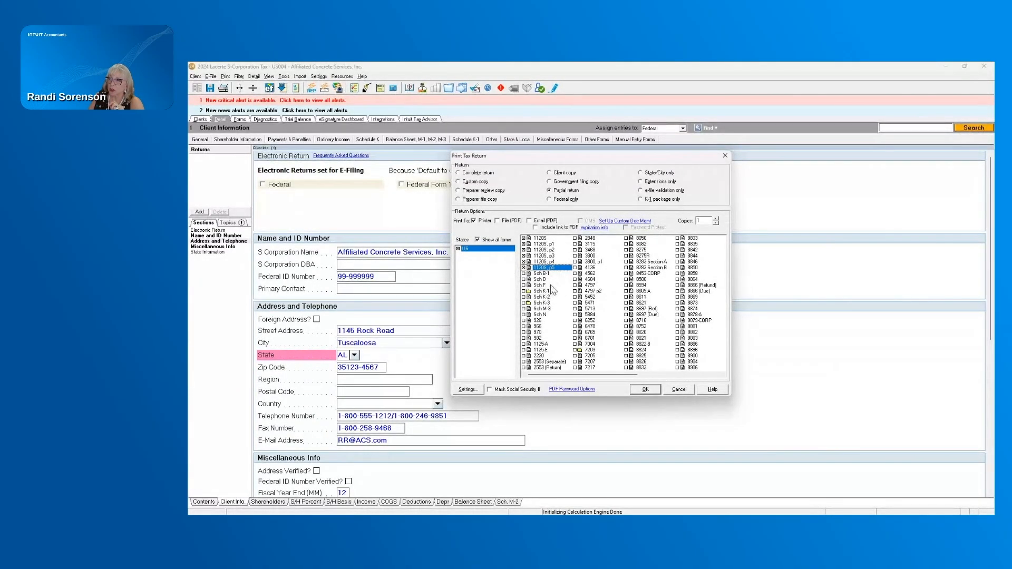
# - Examine the Government filing copy and State/City only print choices, and close the tax return print without printing
pyautogui.click(550, 183)
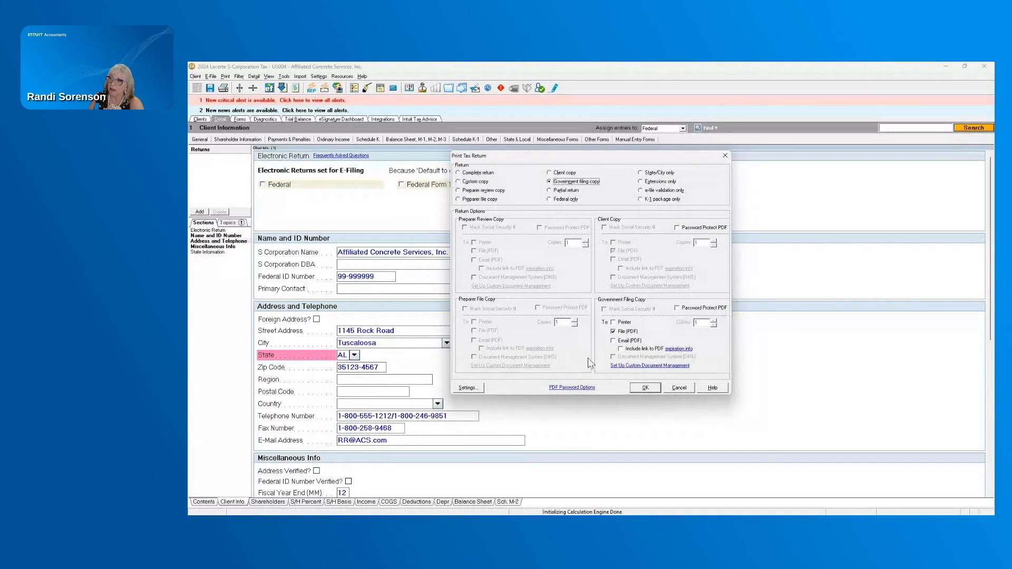
pyautogui.click(640, 173)
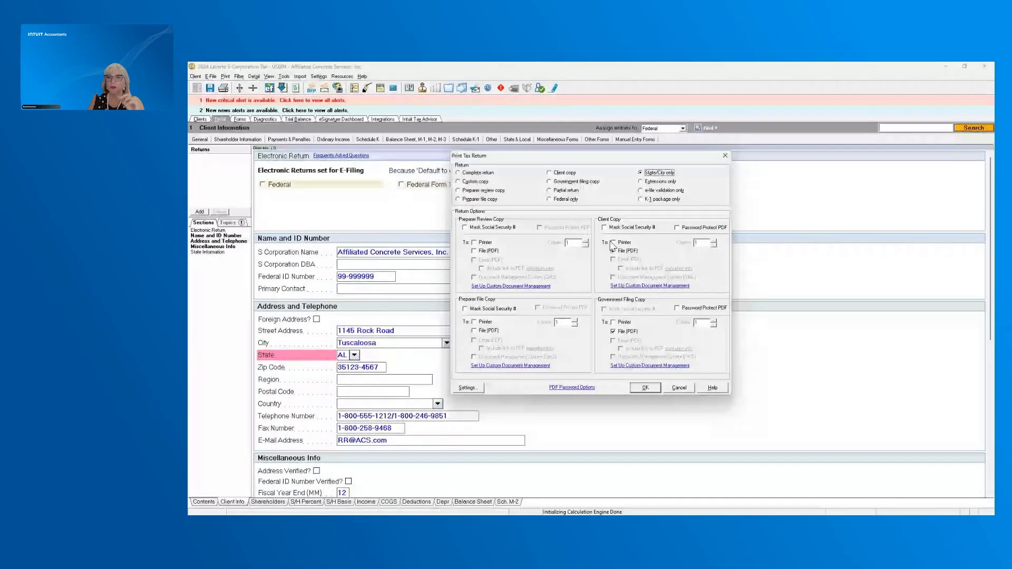
pyautogui.press('Escape')
# - Return to the client list and filter it in turn by status Proforma'd, Info Pending, Under Review, Final and again Info Pending
pyautogui.click(201, 119)
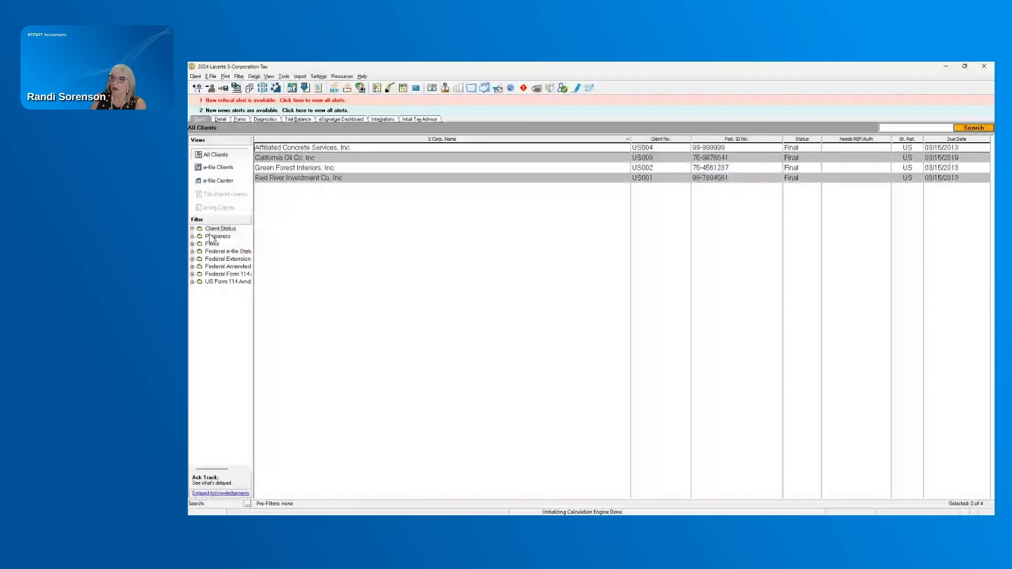
pyautogui.click(192, 228)
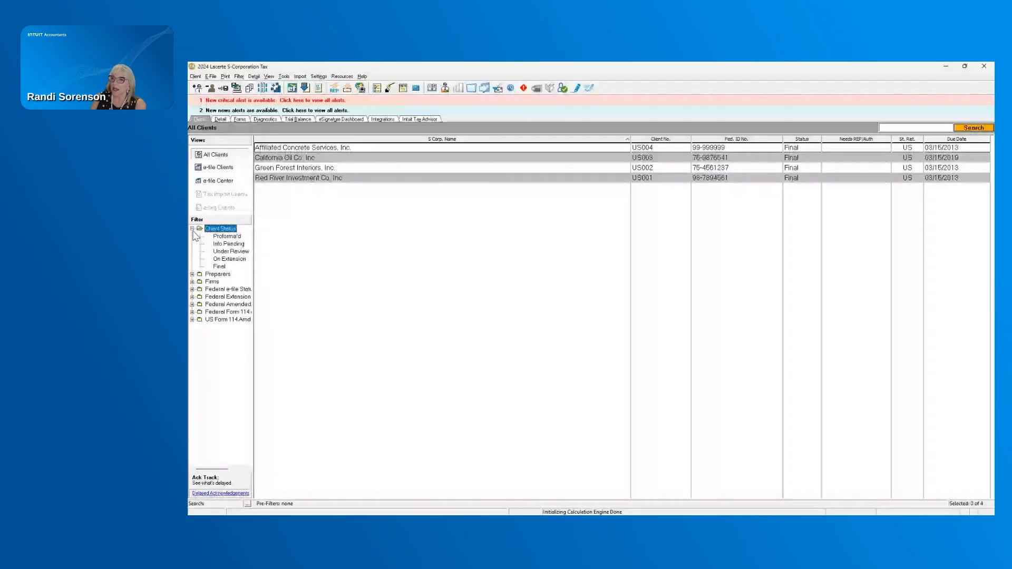
pyautogui.click(228, 237)
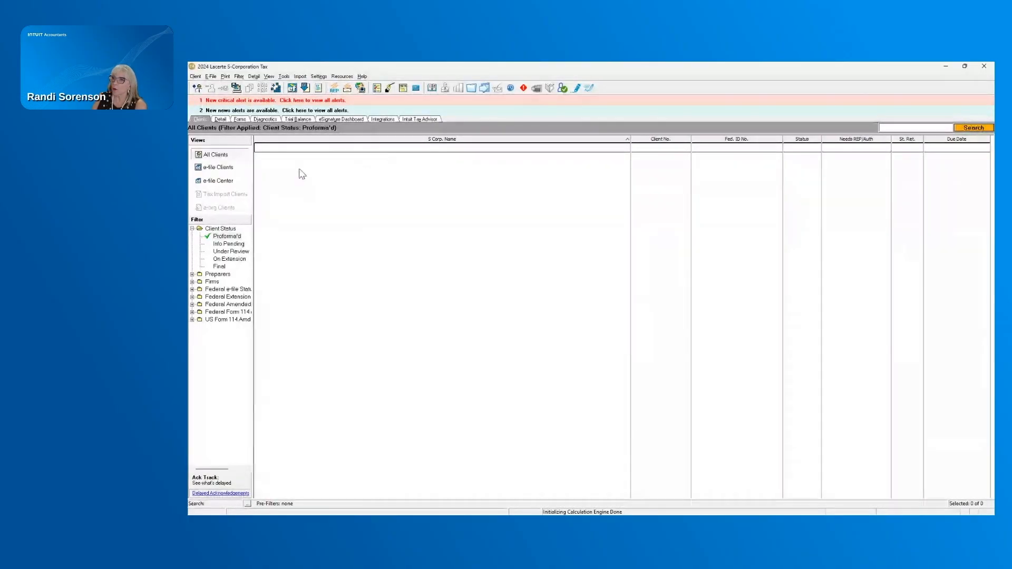
pyautogui.click(229, 244)
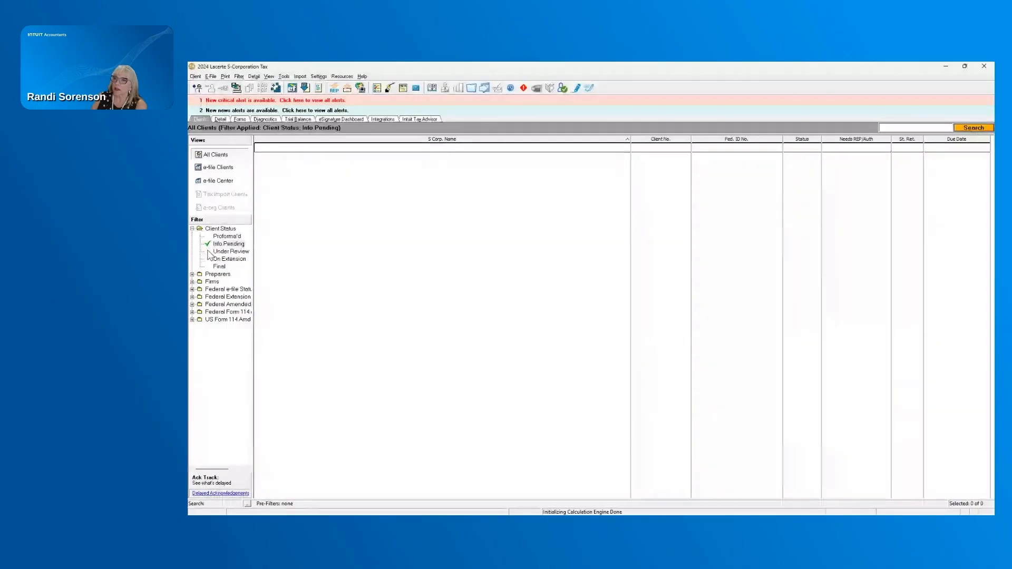
pyautogui.click(210, 253)
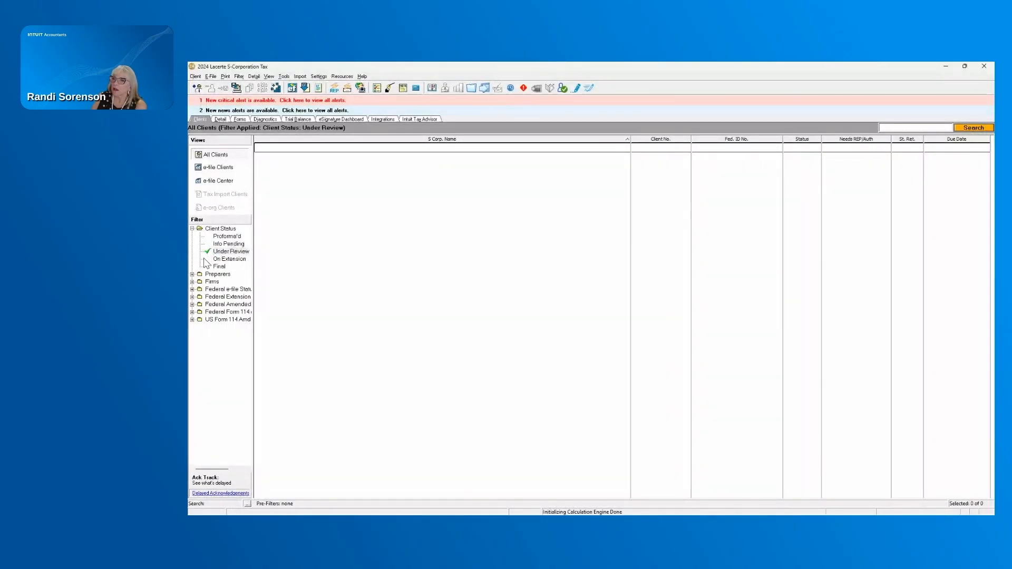
pyautogui.click(207, 267)
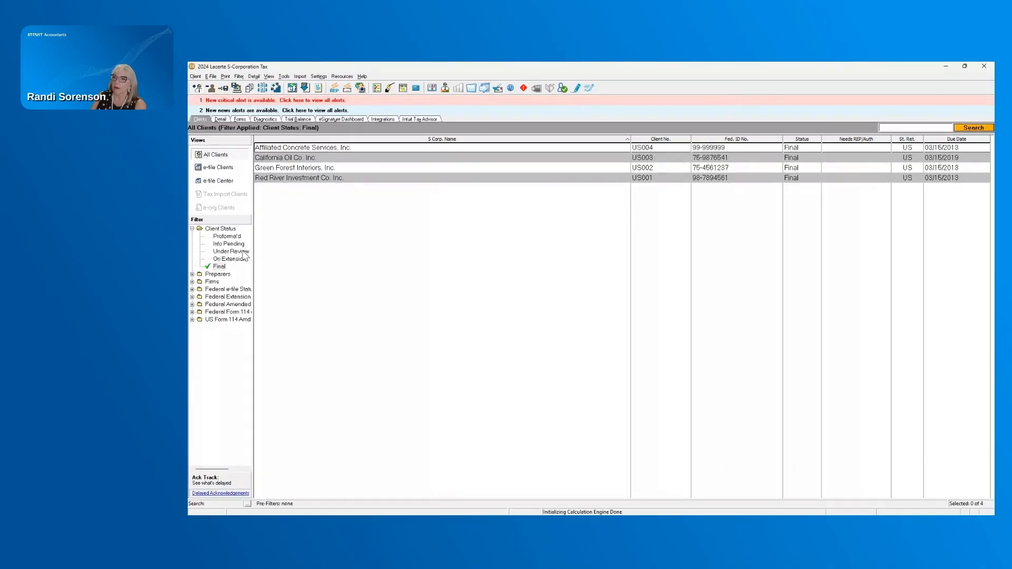
pyautogui.click(224, 245)
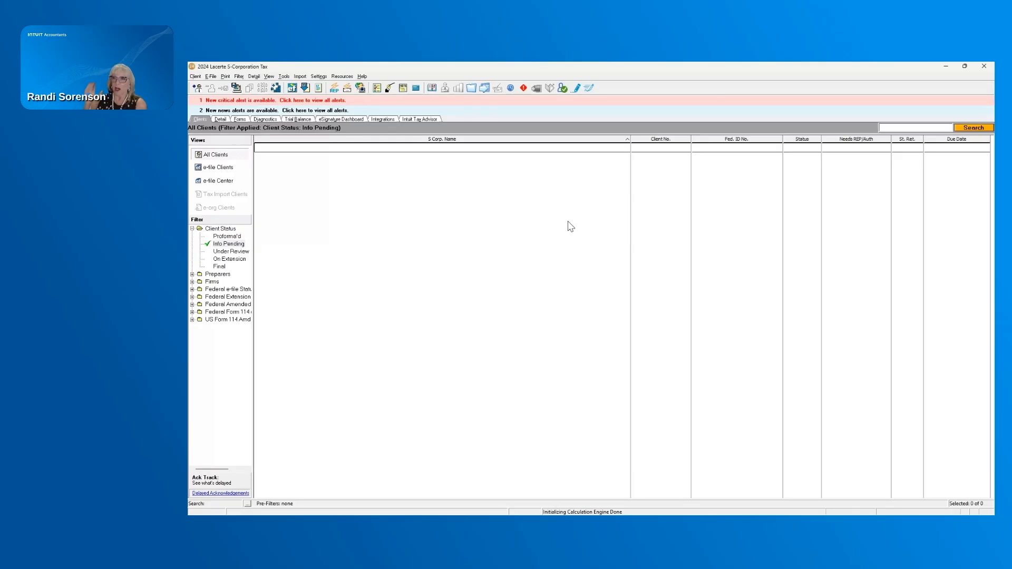
# - Filter the client list by the listed preparer, and clear the filter to show all clients again
pyautogui.click(193, 274)
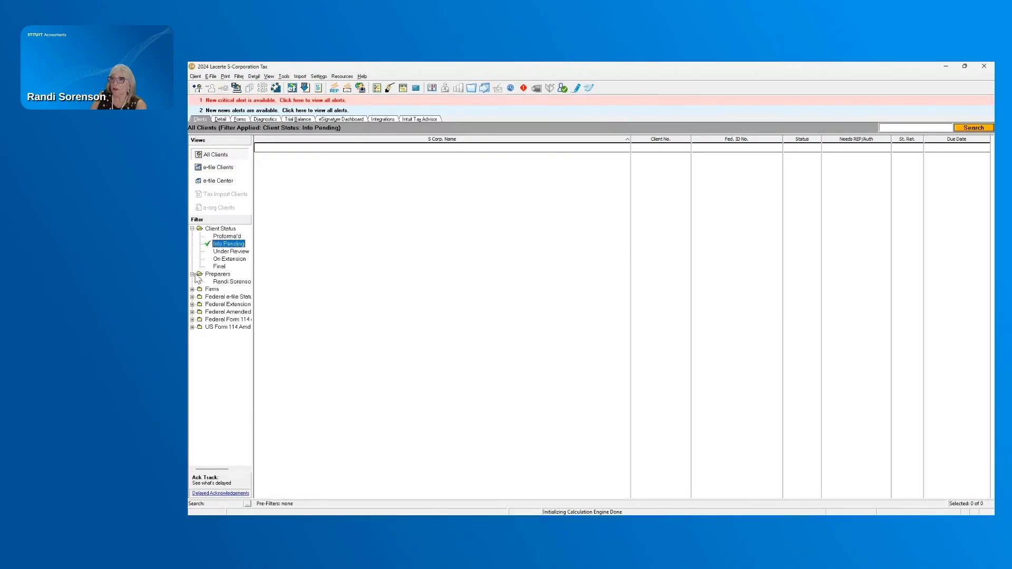
pyautogui.click(229, 282)
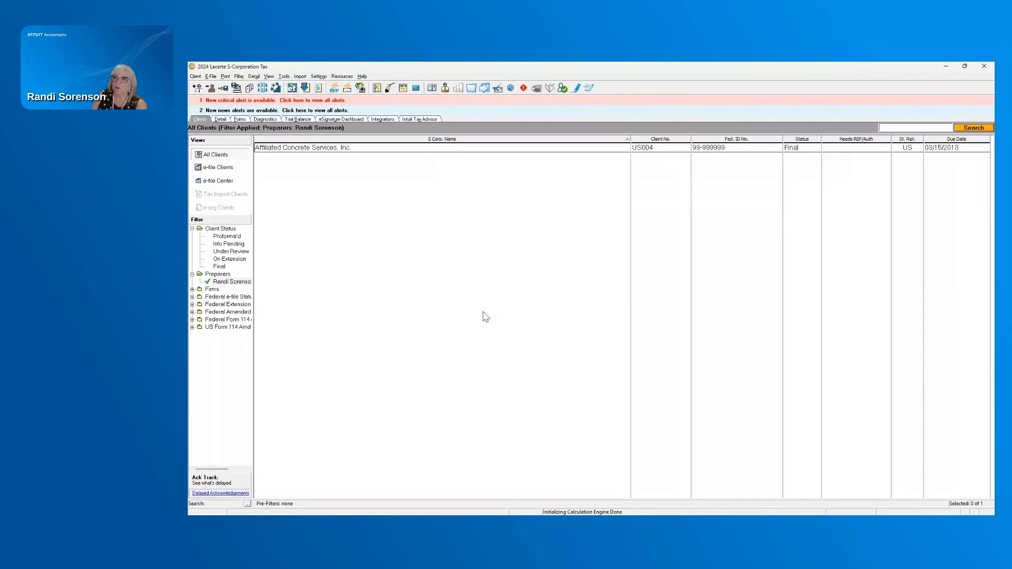
pyautogui.click(210, 283)
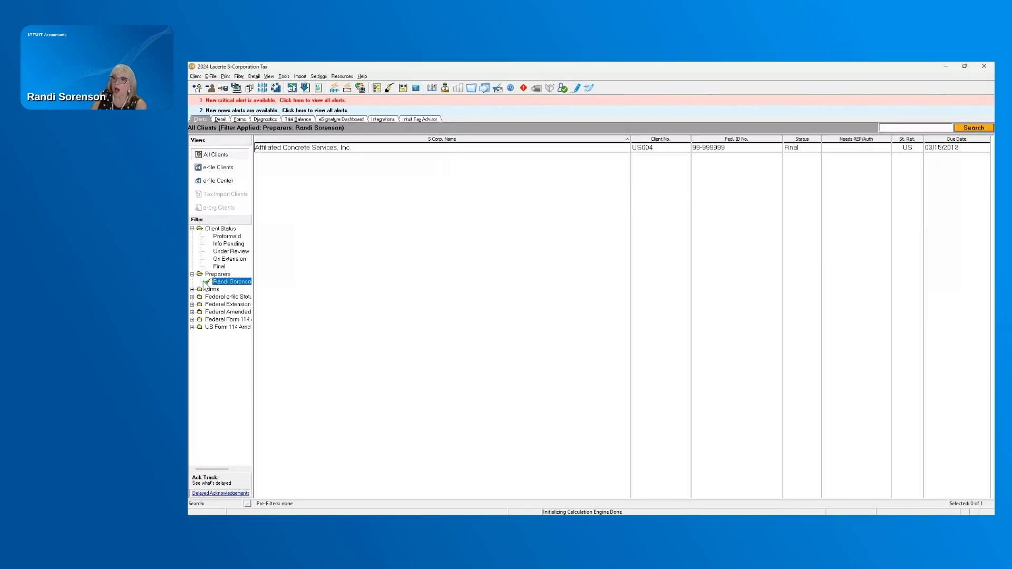
pyautogui.click(192, 275)
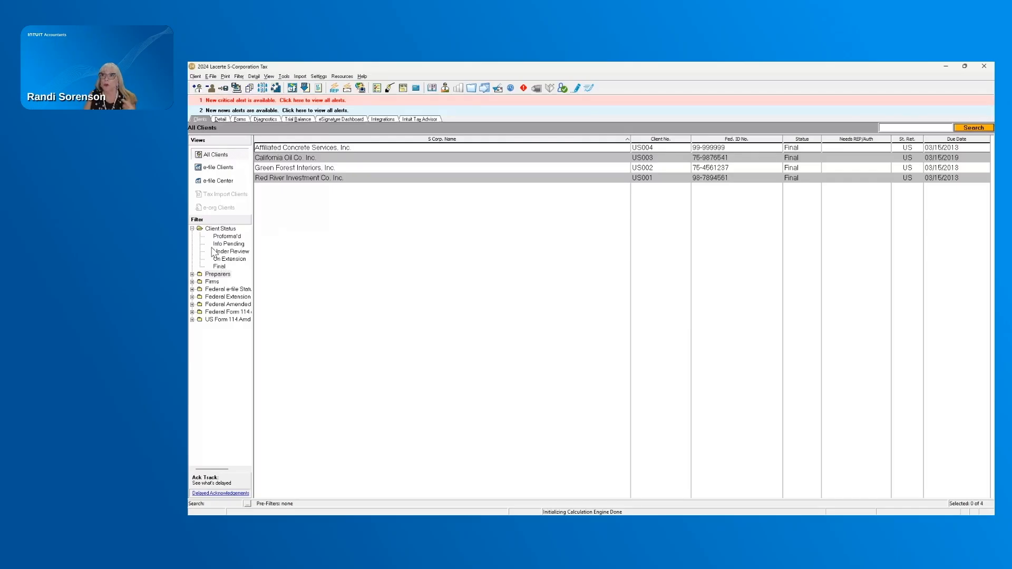
# - Open the Affiliated Concrete Services, Inc. return at the Custom Client Letter screen and dismiss the information notice
pyautogui.doubleClick(328, 148)
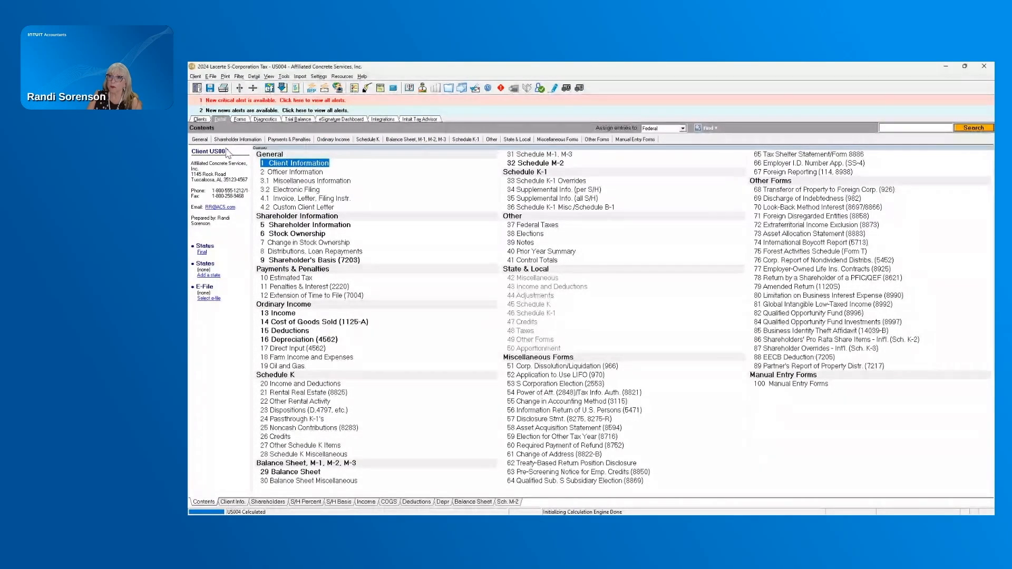
pyautogui.click(199, 140)
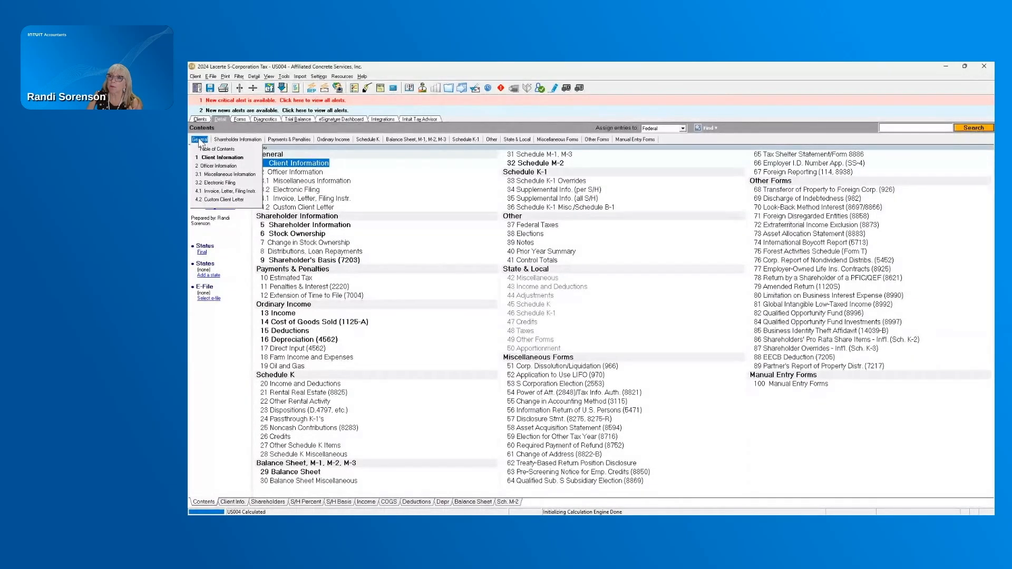
pyautogui.click(217, 202)
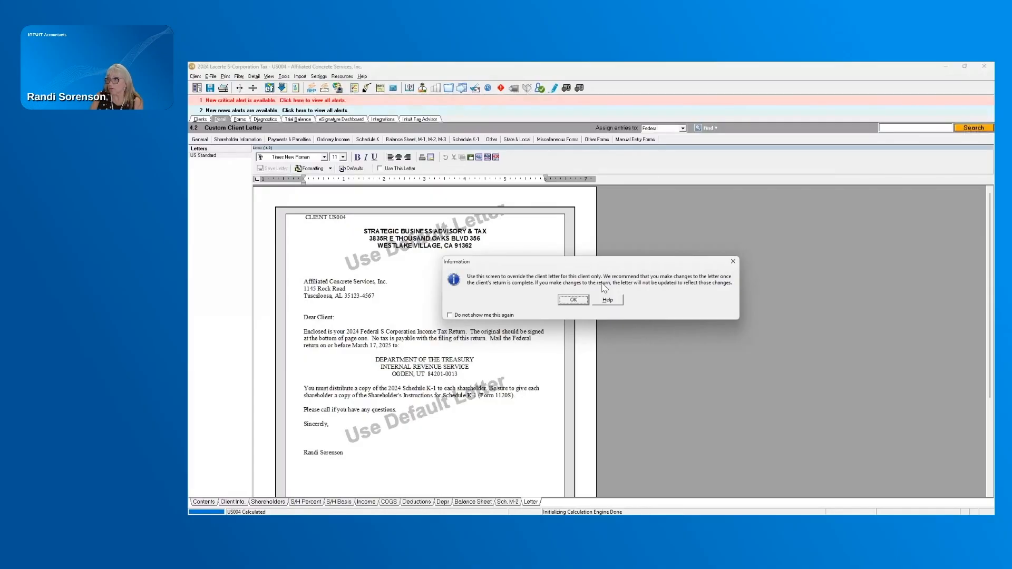
pyautogui.click(574, 300)
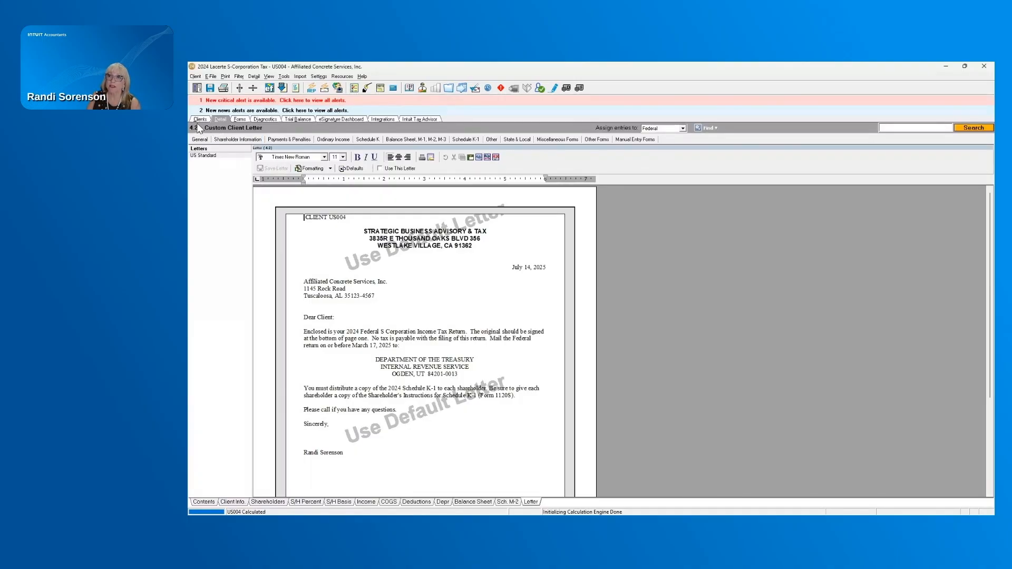
# - Examine the Invoice, Letter, Filing Instructions screen, from the client invoice and letter fields to the filing instruction form choices
pyautogui.click(204, 139)
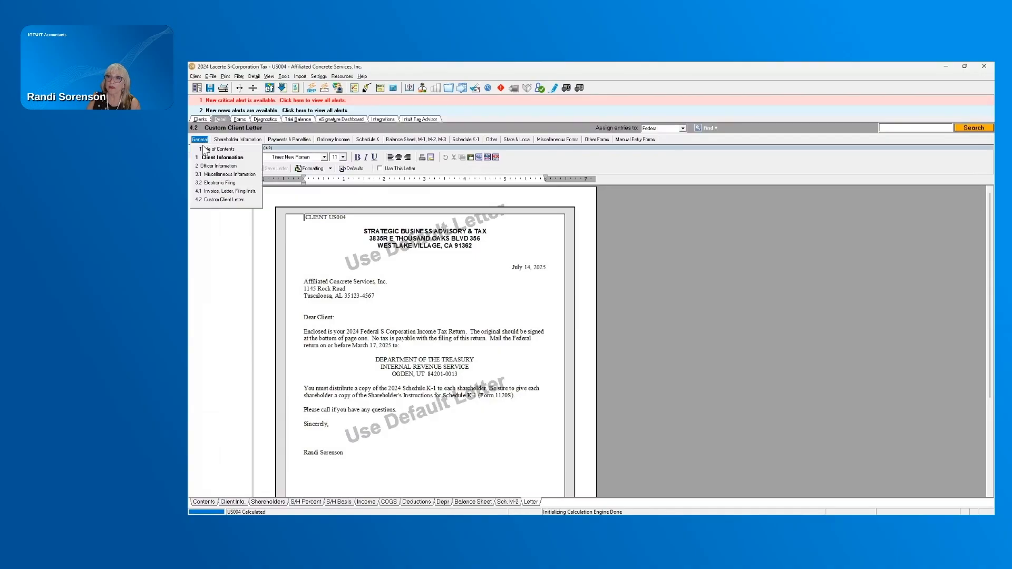
pyautogui.click(216, 191)
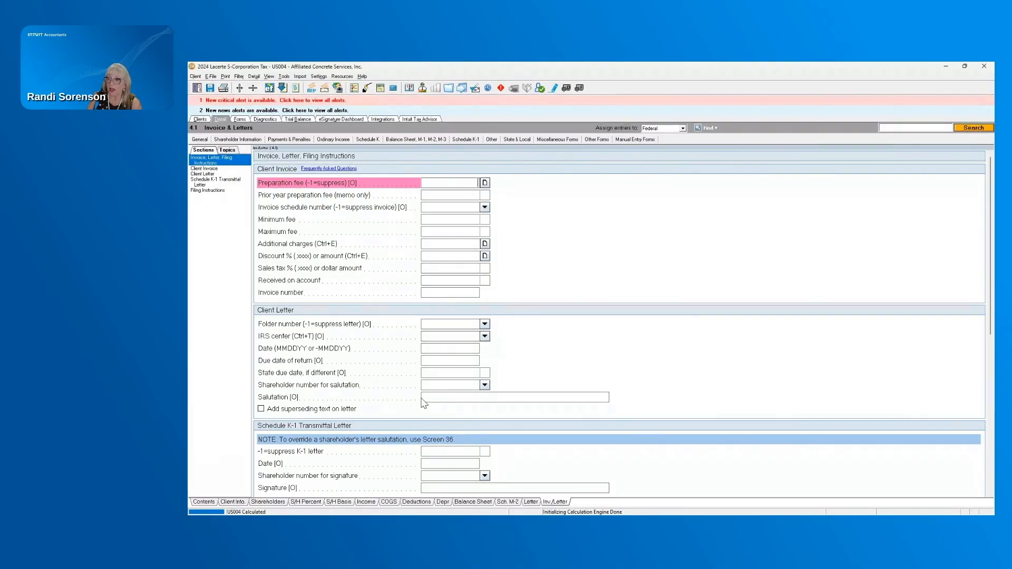
pyautogui.scroll(-5, 423, 403)
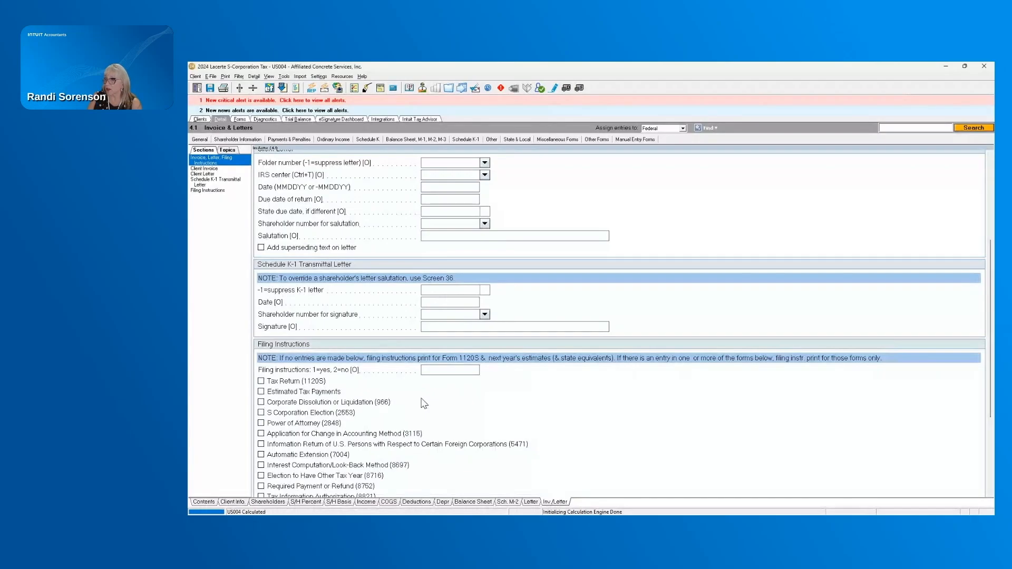
pyautogui.scroll(-4, 424, 403)
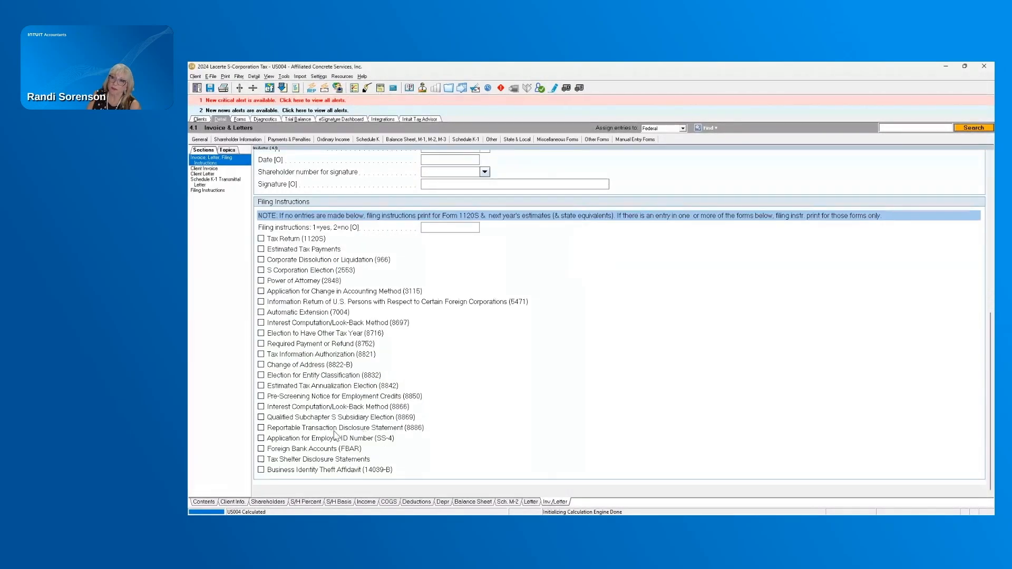
pyautogui.scroll(10, 334, 435)
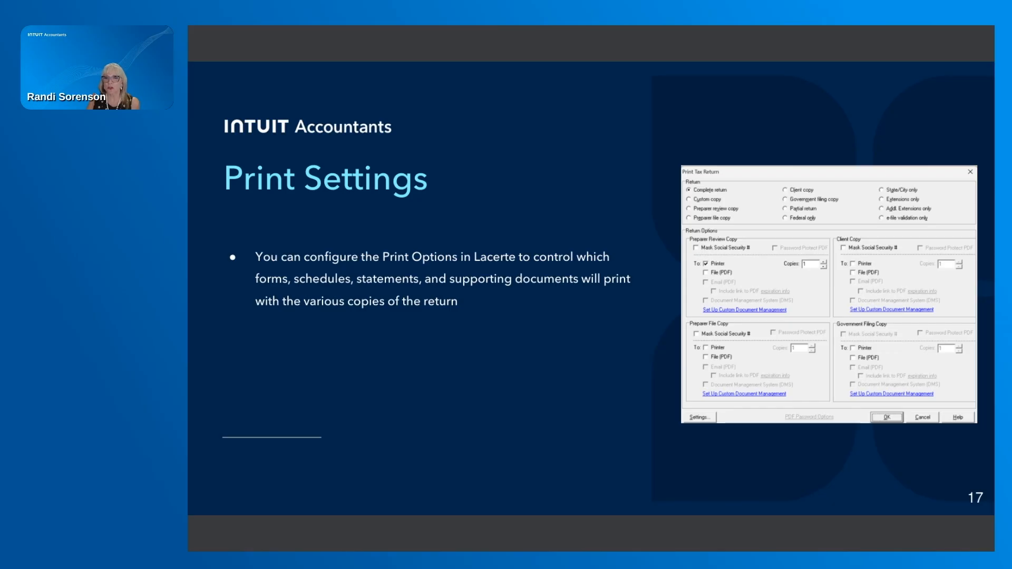
pyautogui.press('Right')
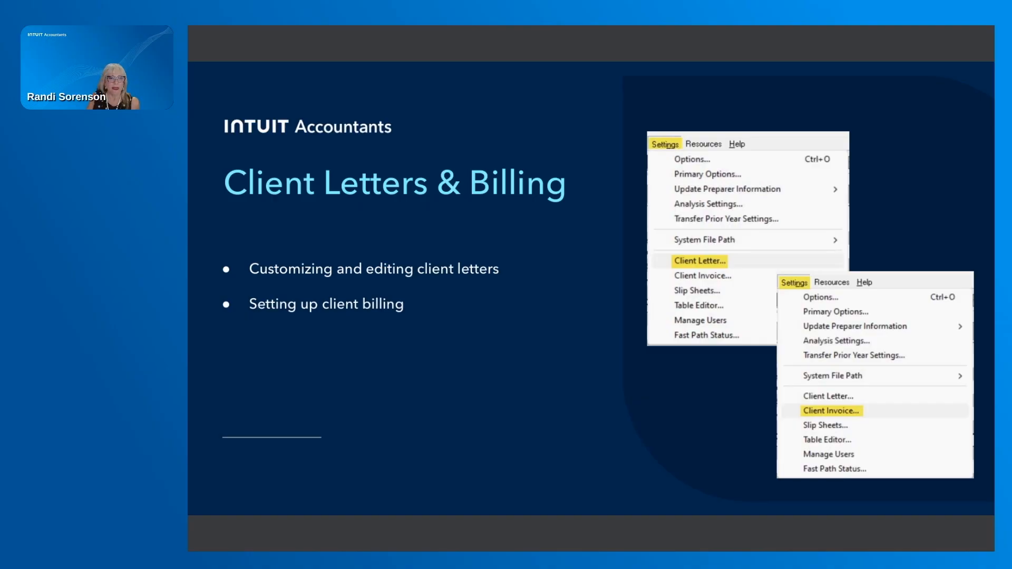
pyautogui.press('Right')
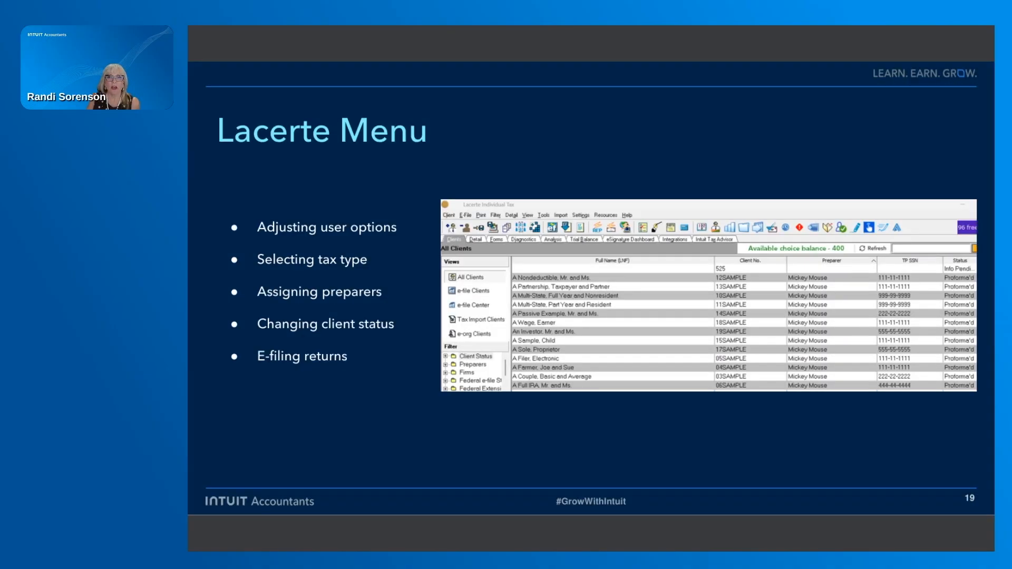